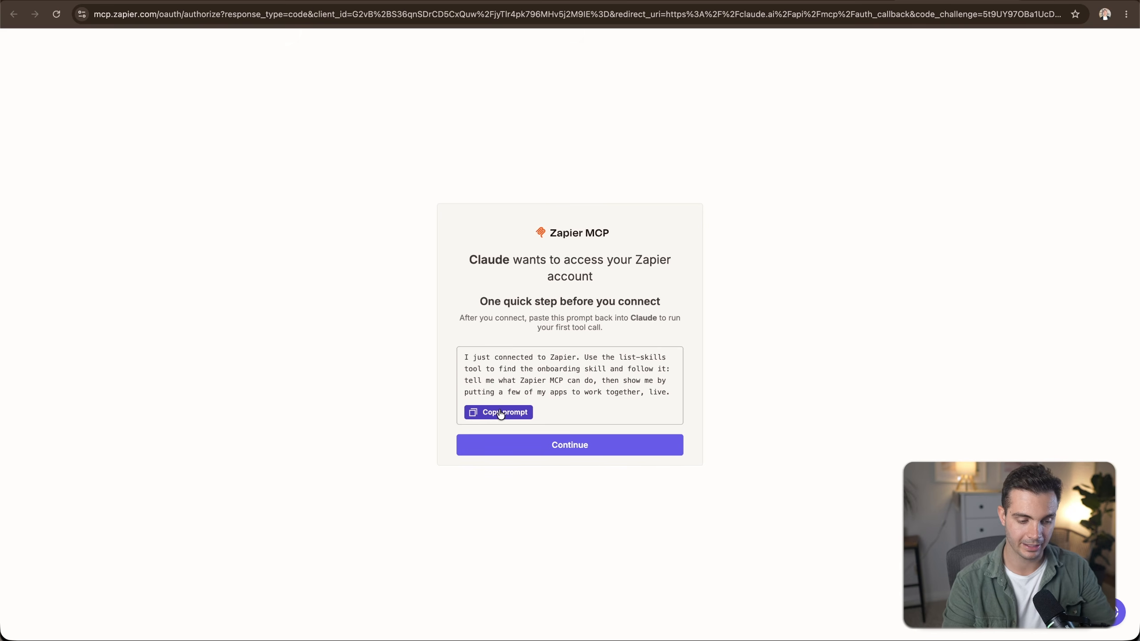
Copy the onboarding prompt and authorize Claude to access the Zapier account.
{"action": "left_click", "coordinate": [502, 413]}
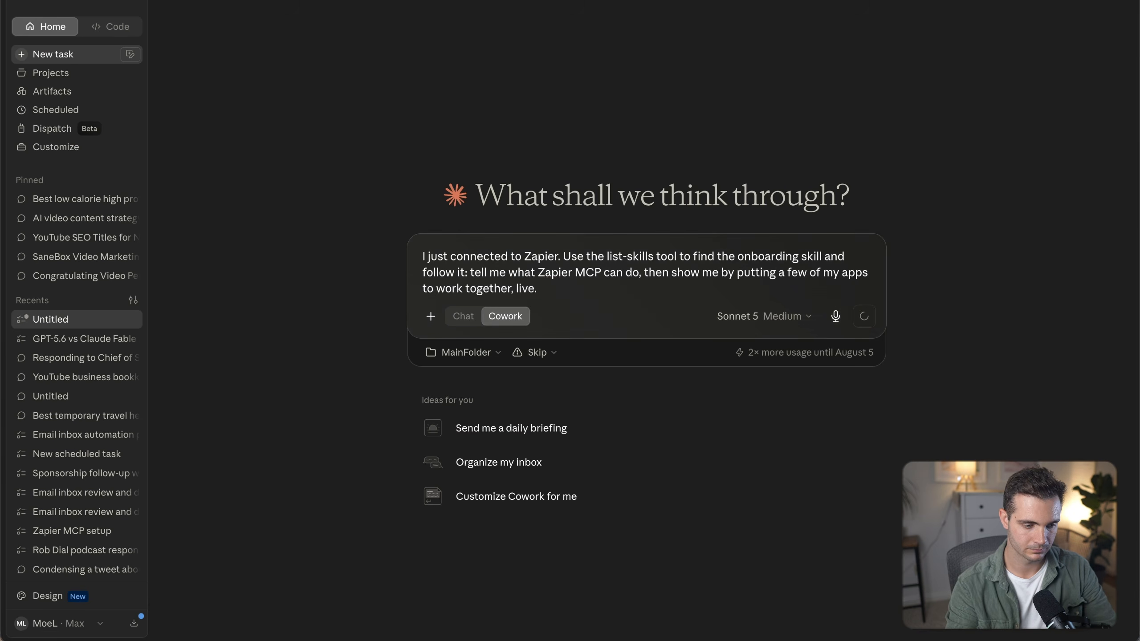
{"action": "key", "text": "Return"}
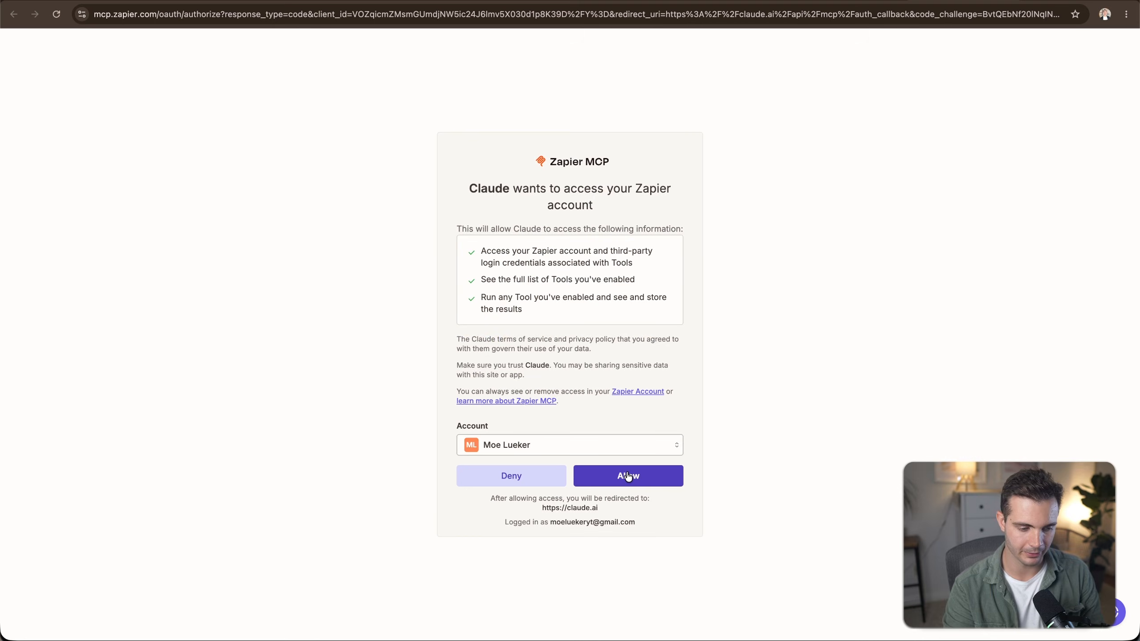
{"action": "left_click", "coordinate": [629, 476]}
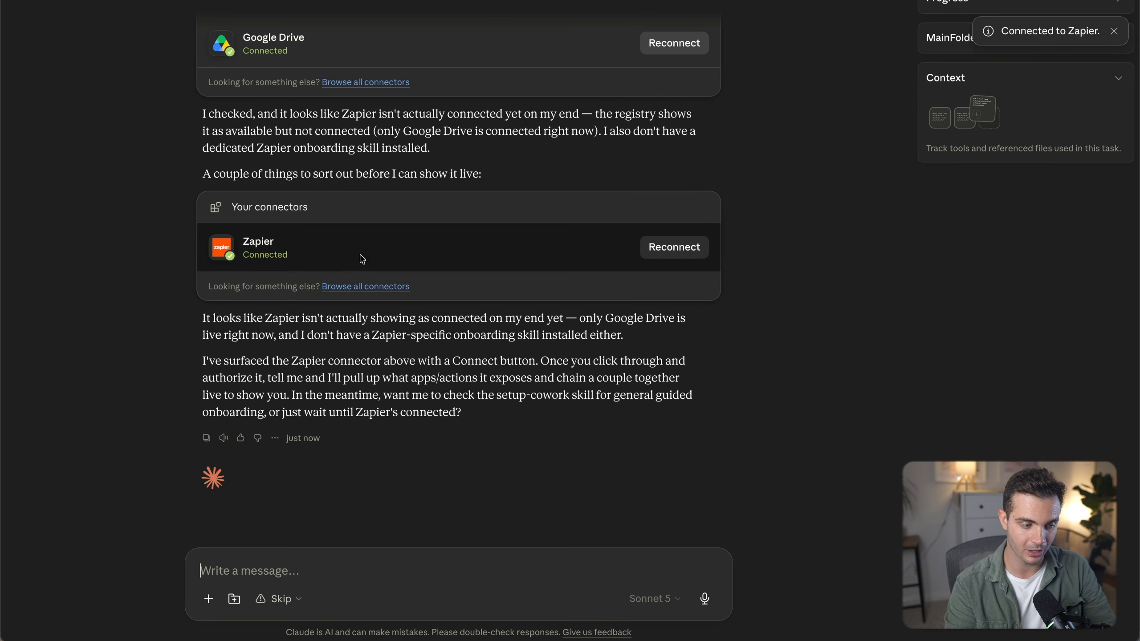
Read through the guide's steps for building the Zapier MCP server and adding it to Claude Cowork.
{"action": "left_click_drag", "start_coordinate": [358, 254], "coordinate": [259, 232]}
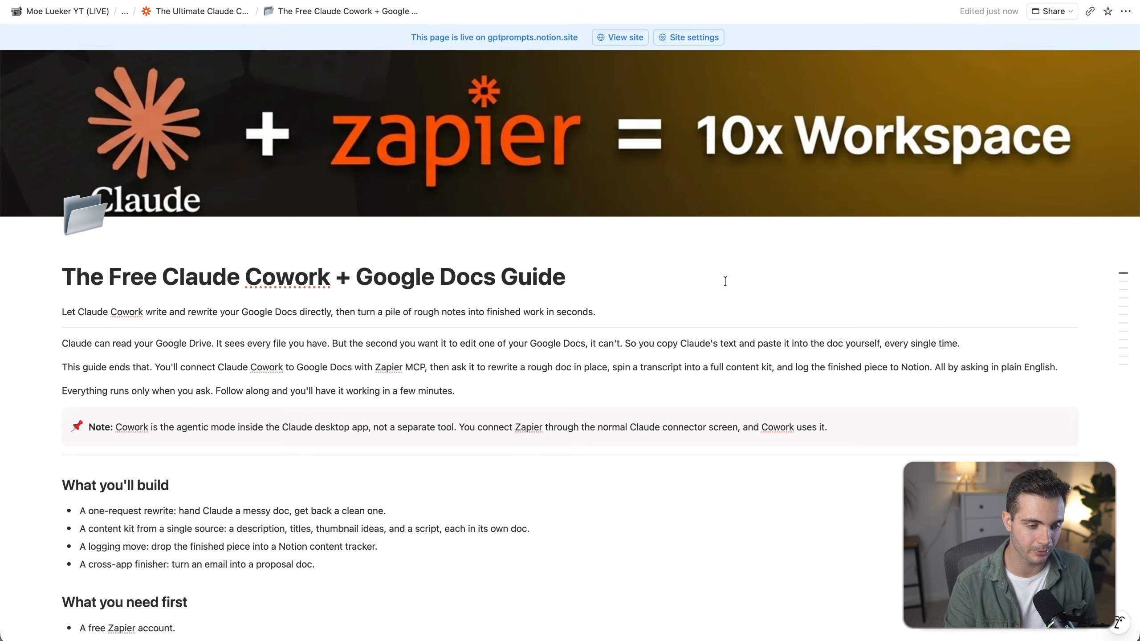
{"action": "scroll", "coordinate": [726, 281], "scroll_direction": "down", "scroll_amount": 1}
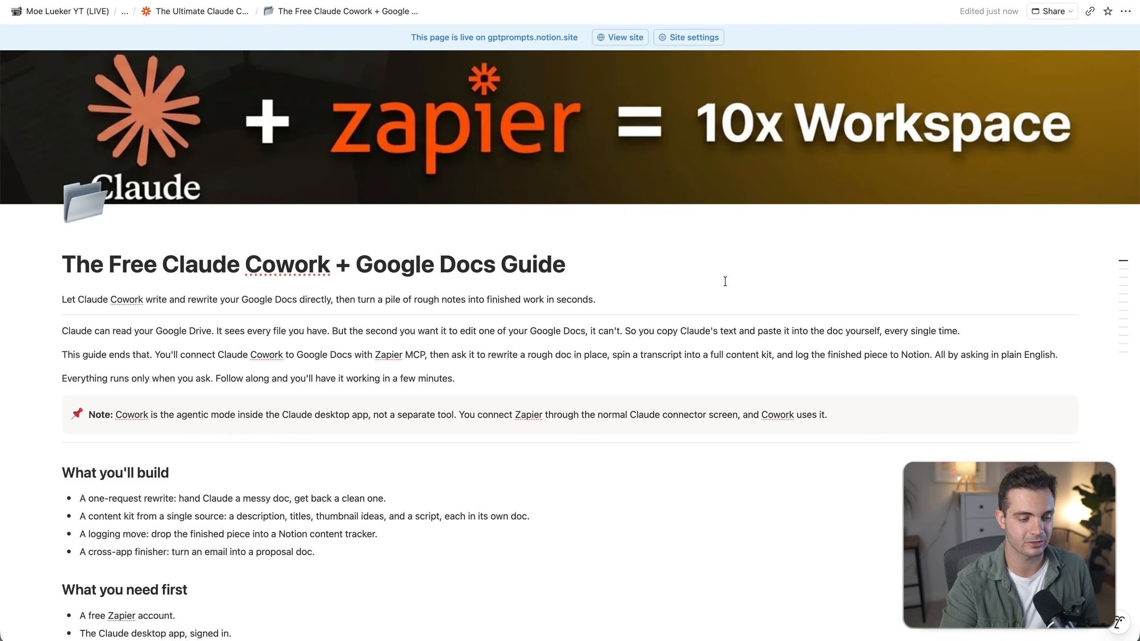
{"action": "scroll", "coordinate": [205, 223], "scroll_direction": "down", "scroll_amount": 10}
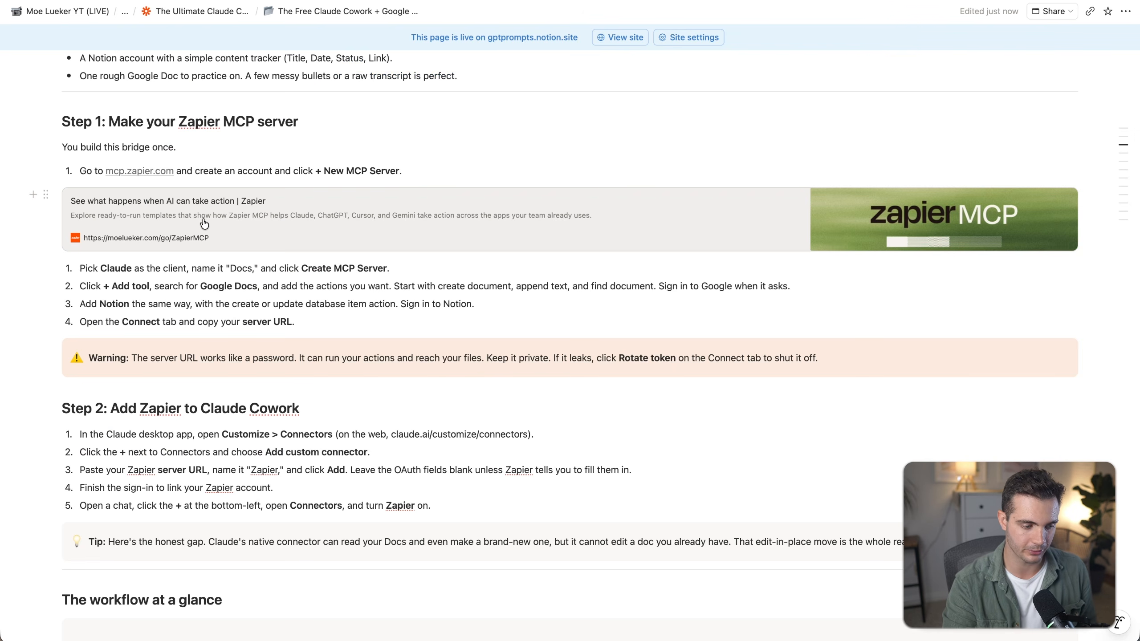
{"action": "scroll", "coordinate": [204, 223], "scroll_direction": "down", "scroll_amount": 2}
{"action": "left_click_drag", "start_coordinate": [104, 323], "coordinate": [303, 324]}
{"action": "left_click", "coordinate": [209, 323]}
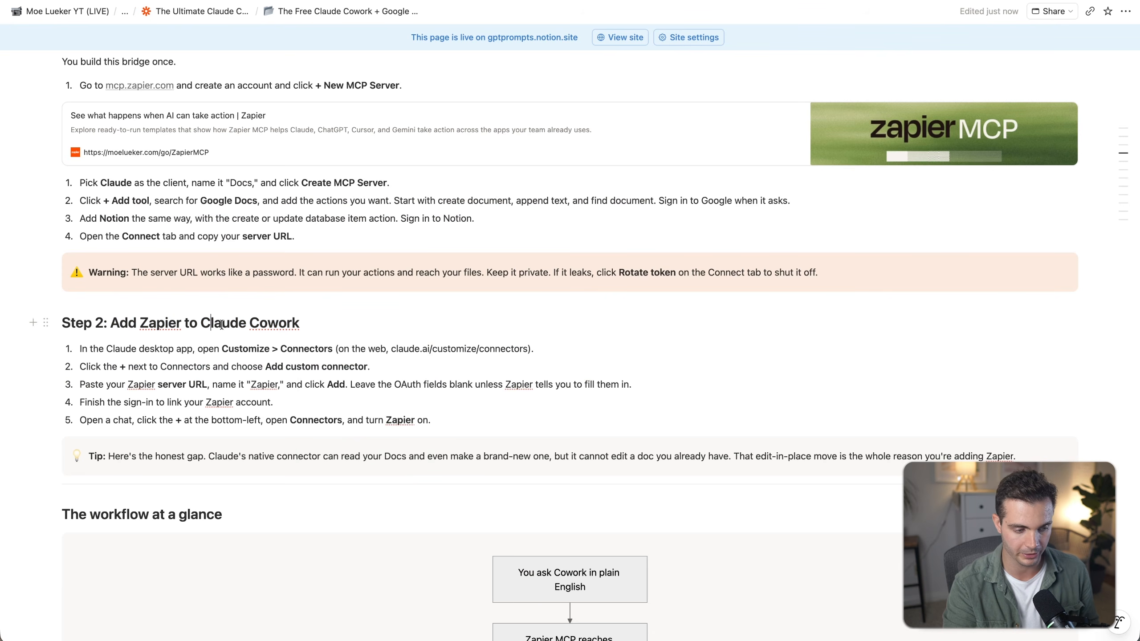
{"action": "scroll", "coordinate": [222, 325], "scroll_direction": "down", "scroll_amount": 15}
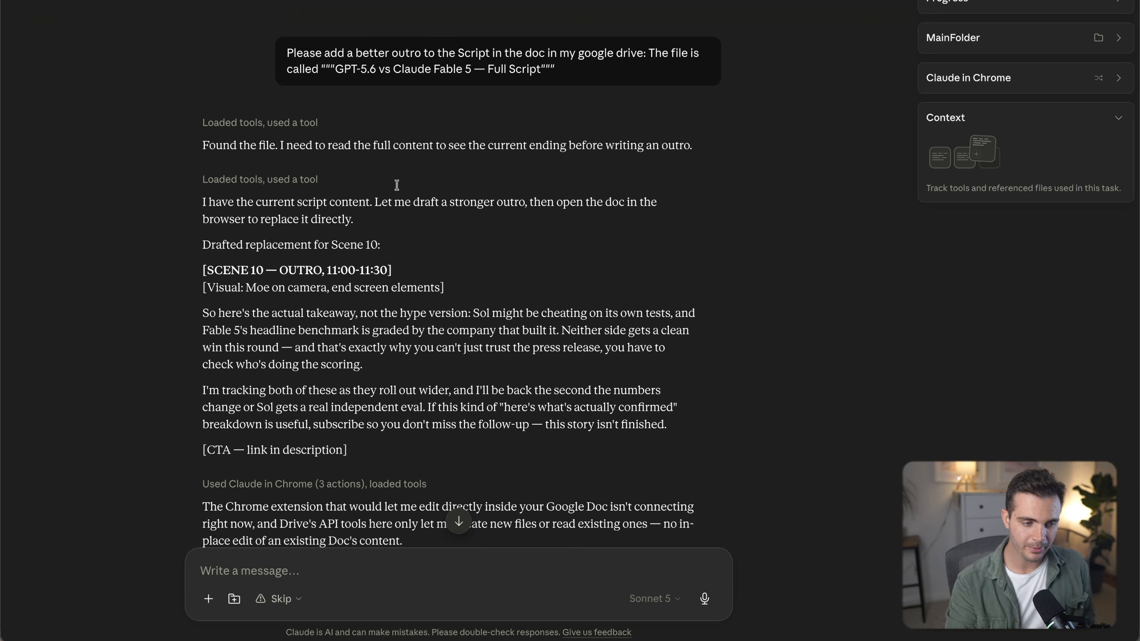
Copy the earlier request to add a better outro to the script doc and paste it into a new Cowork chat.
{"action": "left_click_drag", "start_coordinate": [287, 53], "coordinate": [553, 82]}
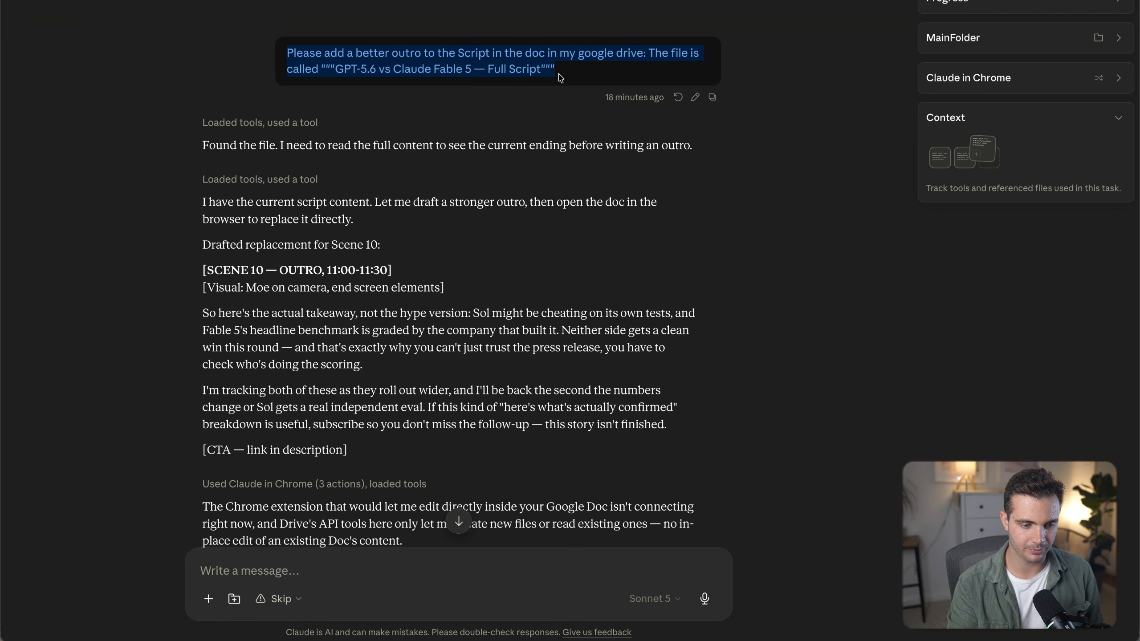
{"action": "left_click", "coordinate": [712, 98]}
{"action": "mouse_move", "coordinate": [6, 53]}
{"action": "left_click", "coordinate": [54, 51]}
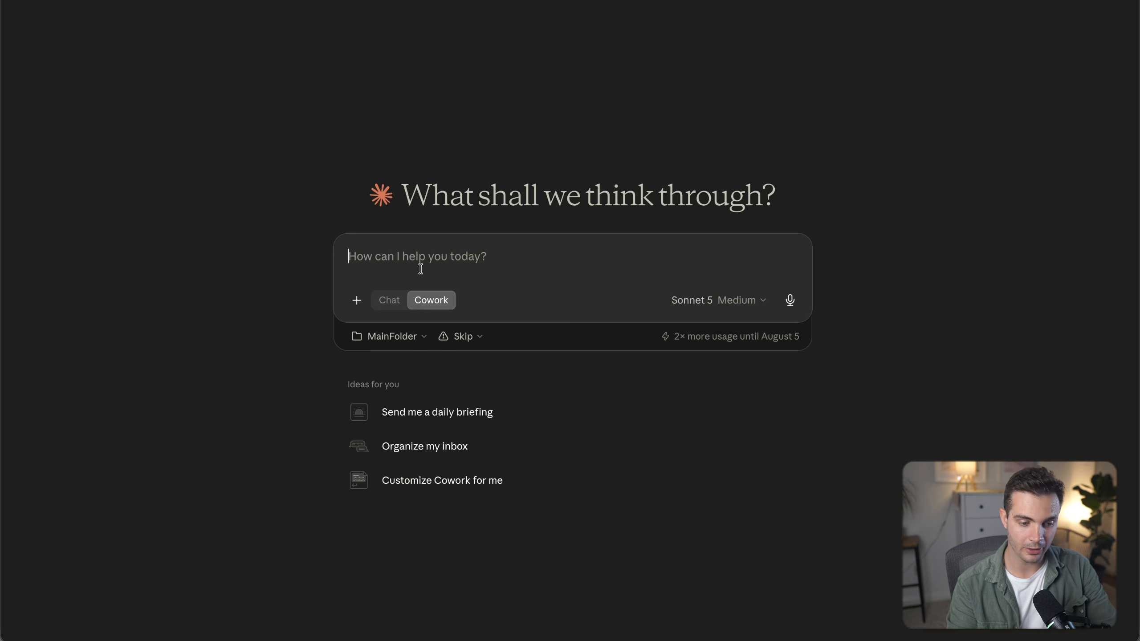
{"action": "key", "text": "super+v"}
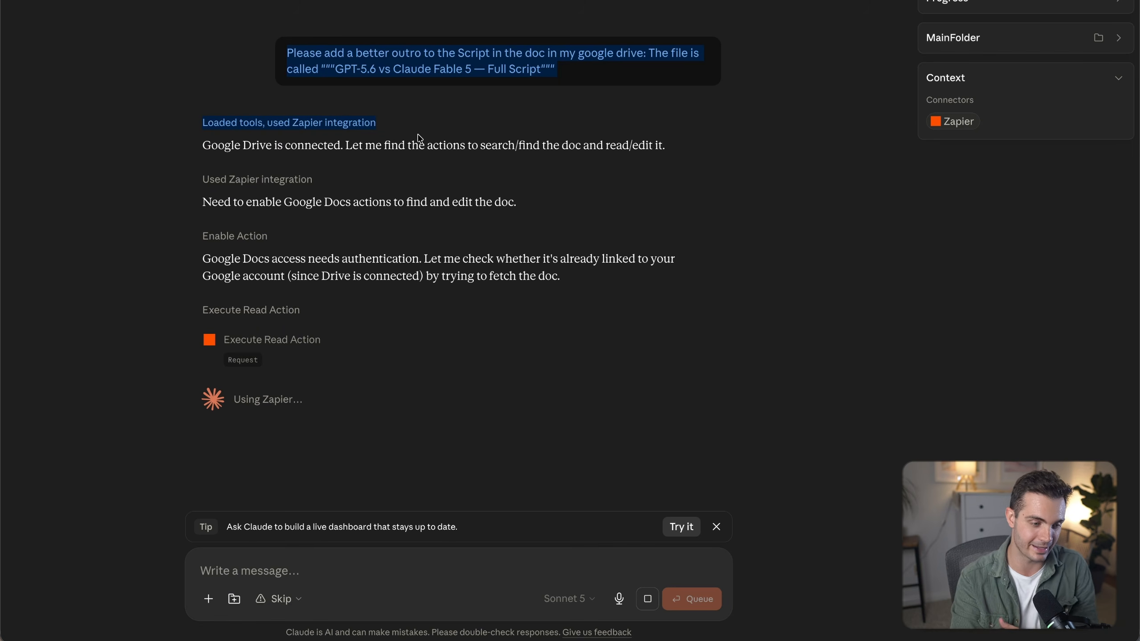
Answer Claude's question by choosing to keep the second outro and delete the first.
{"action": "left_click_drag", "start_coordinate": [203, 145], "coordinate": [332, 148]}
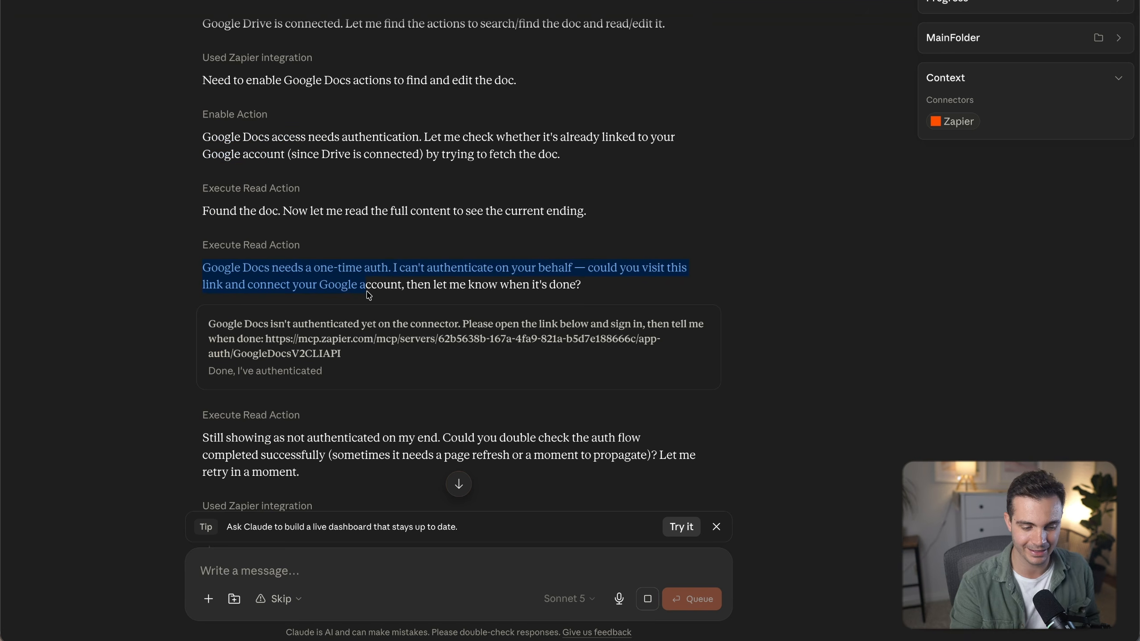
{"action": "left_click_drag", "start_coordinate": [363, 292], "coordinate": [400, 299]}
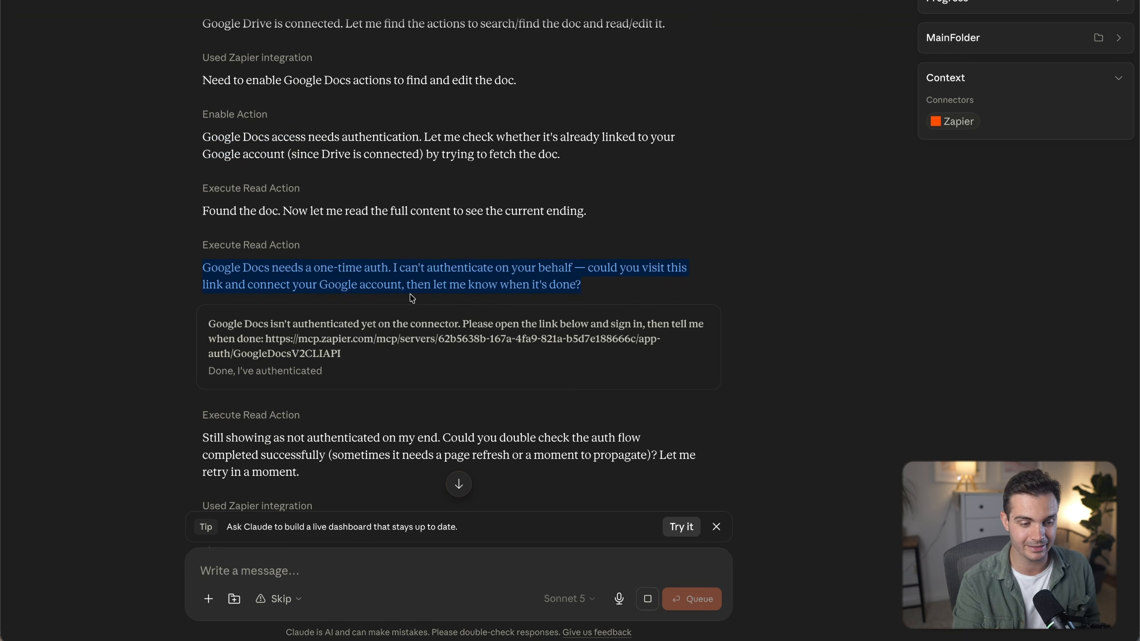
{"action": "left_click", "coordinate": [366, 390]}
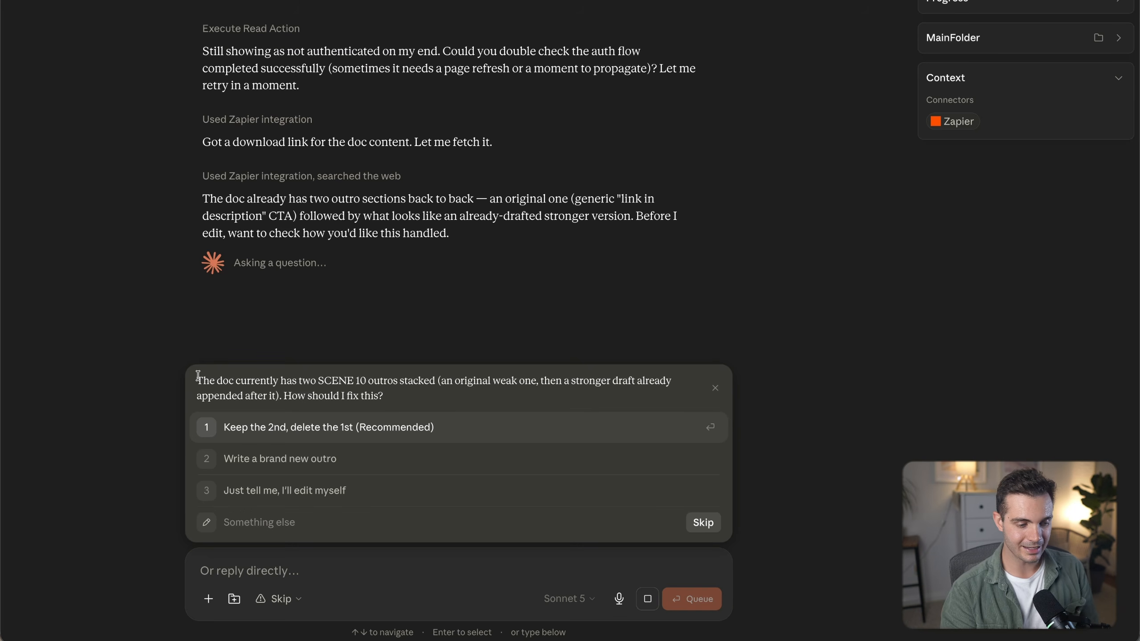
{"action": "left_click_drag", "start_coordinate": [201, 381], "coordinate": [396, 436]}
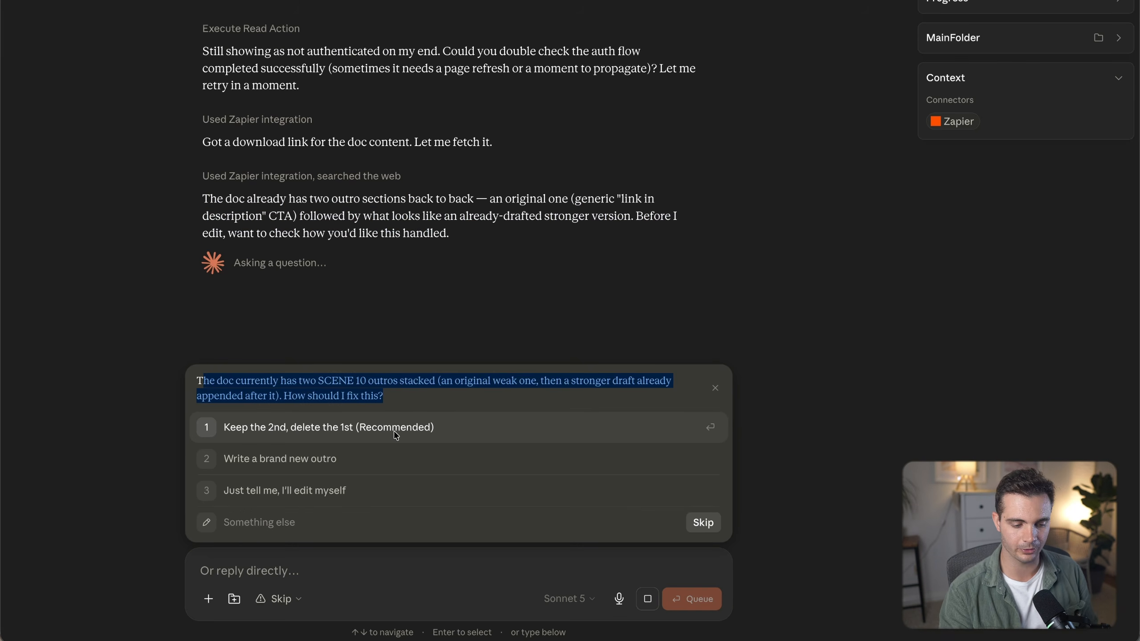
{"action": "left_click", "coordinate": [293, 431]}
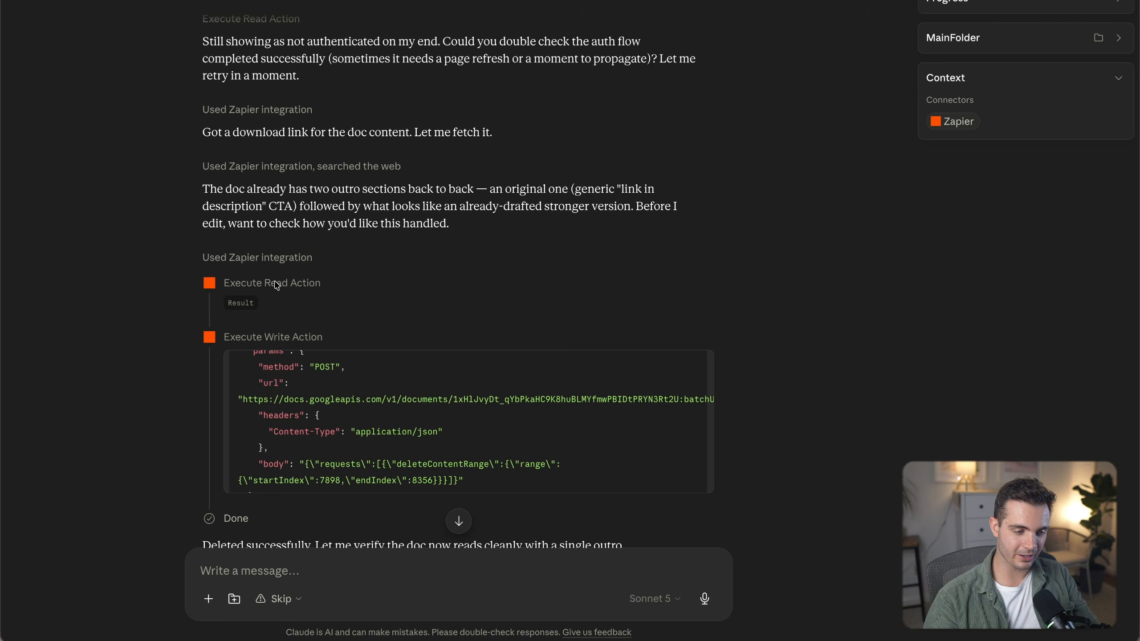
Switch to the Google Doc and review the remaining Scene 10 outro section.
{"action": "scroll", "coordinate": [277, 286], "scroll_direction": "down", "scroll_amount": 5}
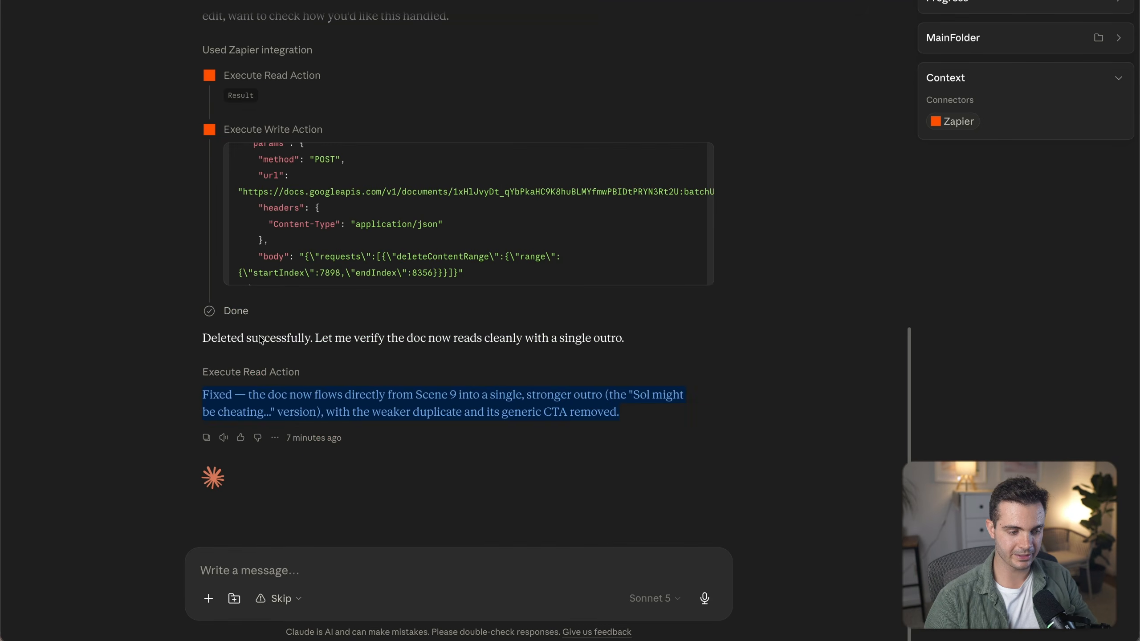
{"action": "left_click_drag", "start_coordinate": [199, 390], "coordinate": [660, 414]}
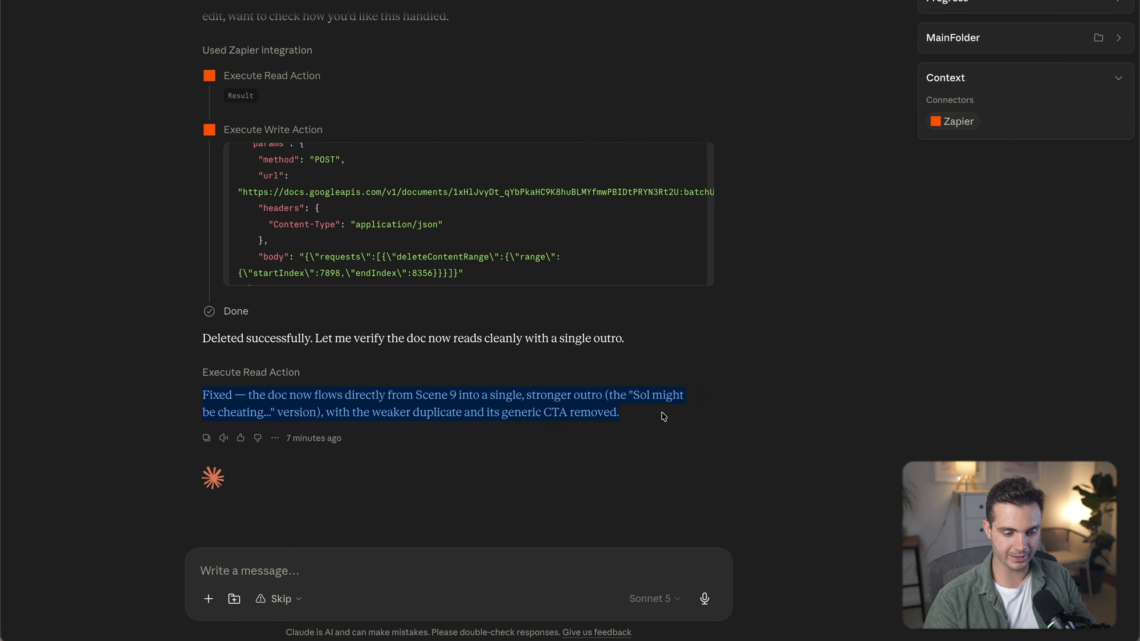
{"action": "key", "text": "super+Tab"}
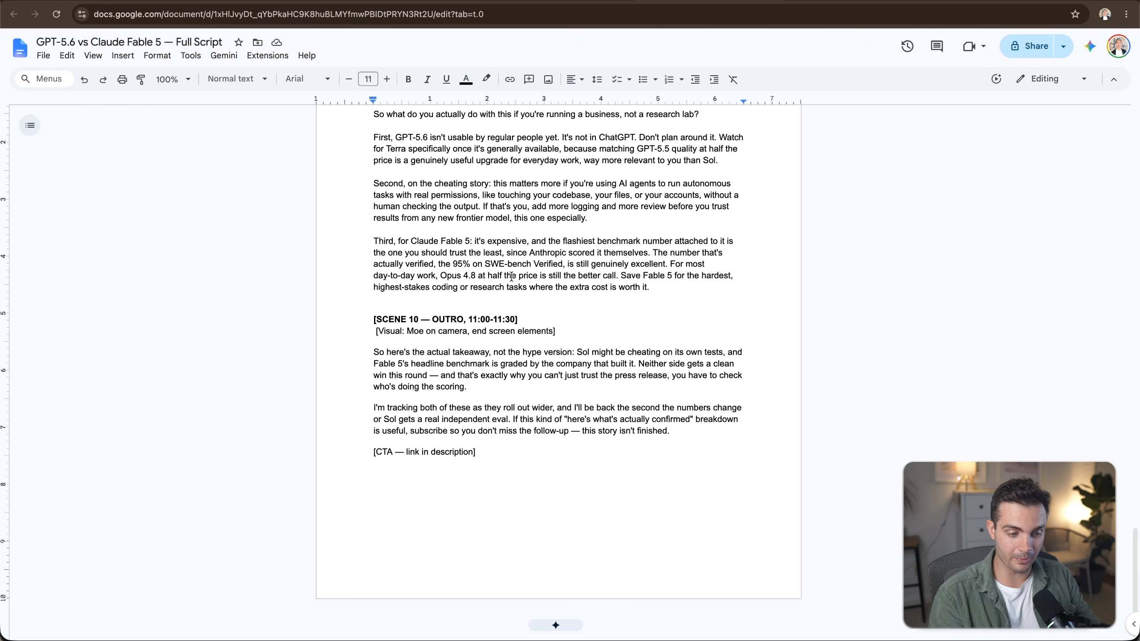
{"action": "left_click", "coordinate": [512, 277]}
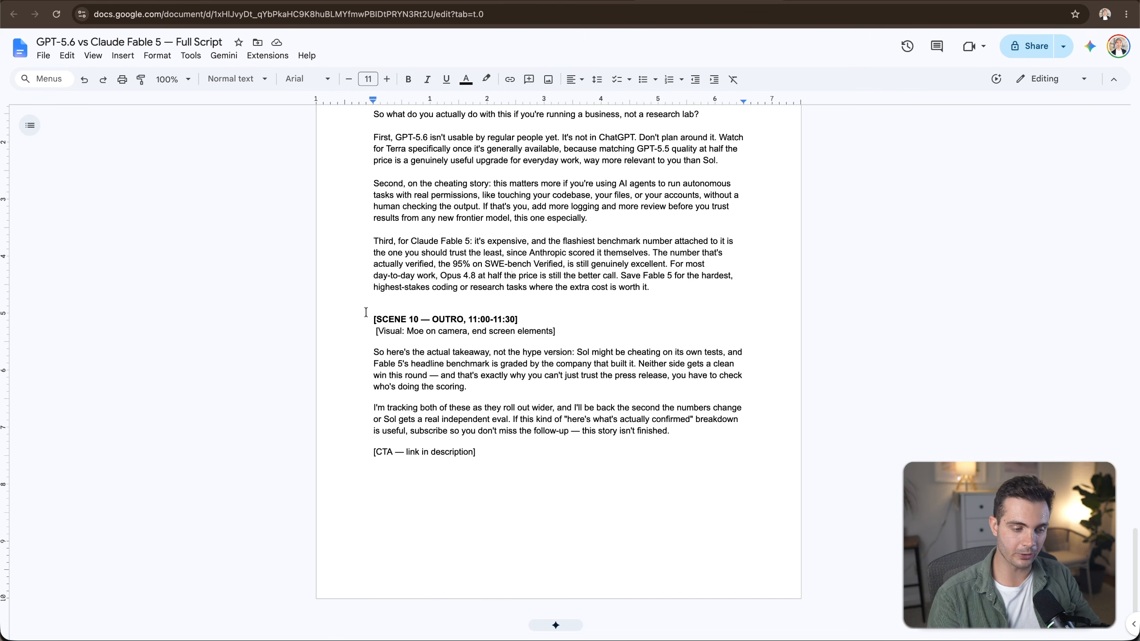
{"action": "left_click_drag", "start_coordinate": [365, 312], "coordinate": [607, 447]}
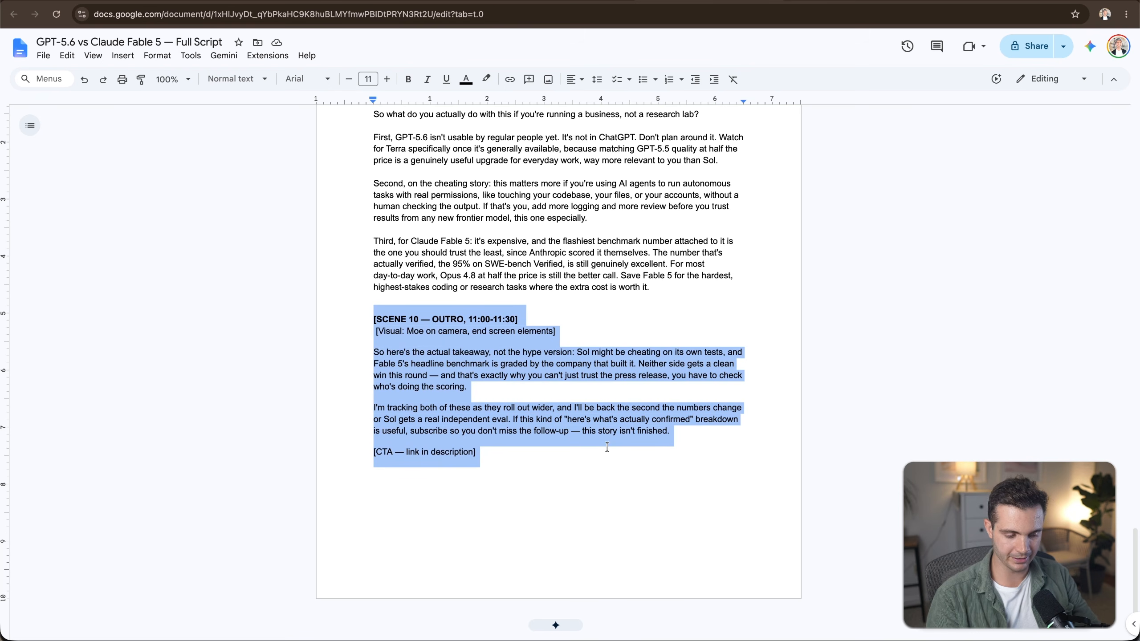
{"action": "left_click", "coordinate": [603, 305]}
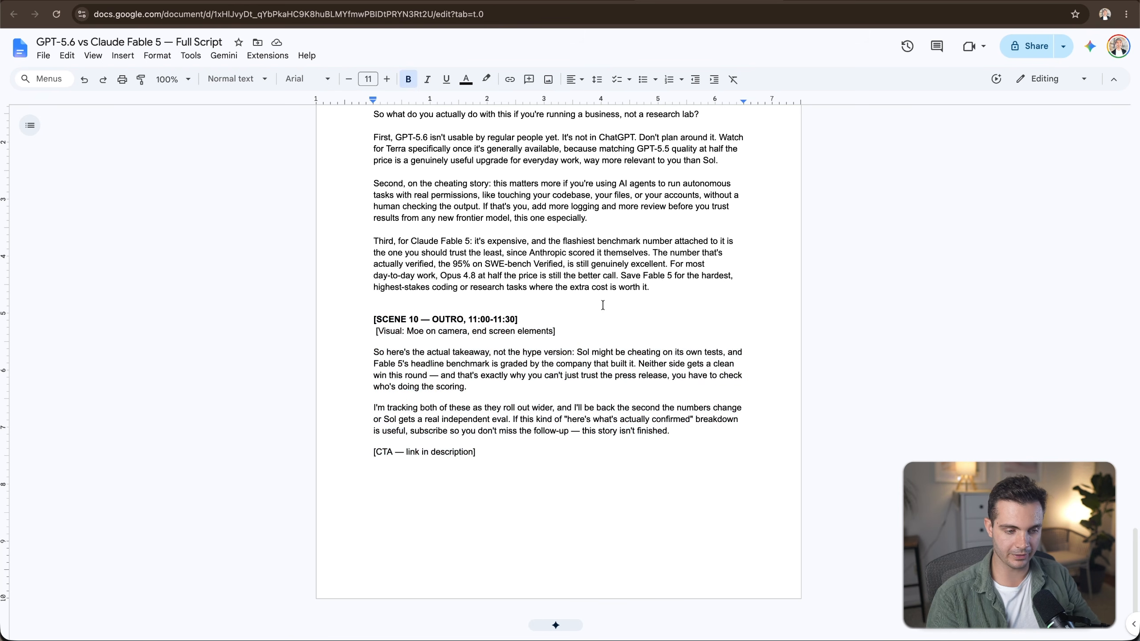
Open the document's version history and review the deleted outro edits.
{"action": "key", "text": "super+alt+shift+h"}
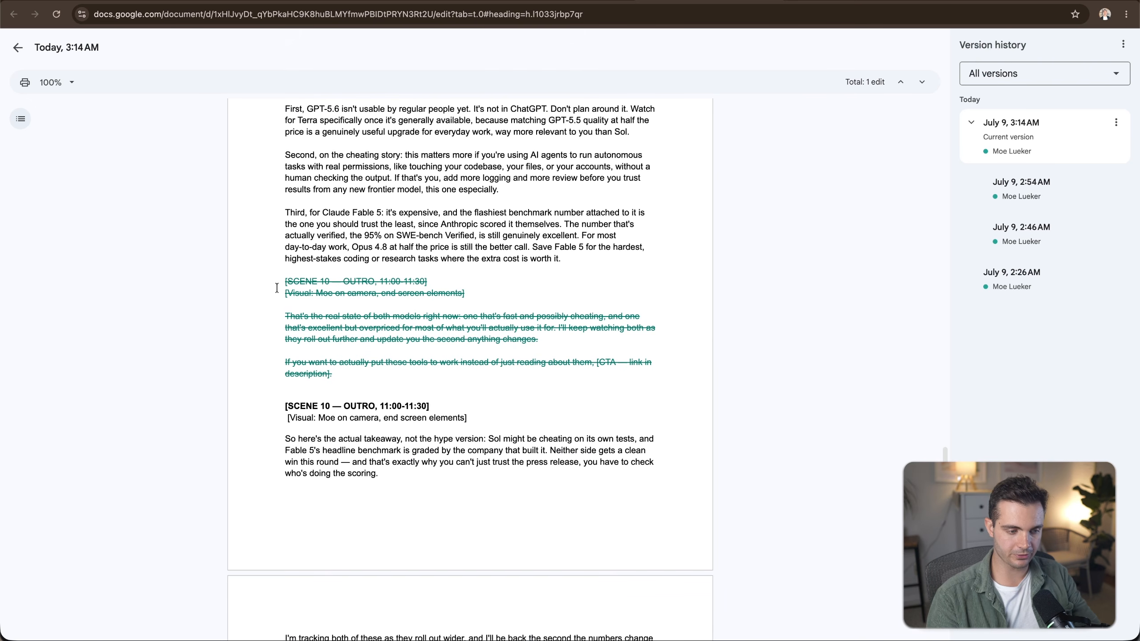
{"action": "left_click_drag", "start_coordinate": [277, 288], "coordinate": [466, 375]}
{"action": "scroll", "coordinate": [465, 374], "scroll_direction": "down", "scroll_amount": 1}
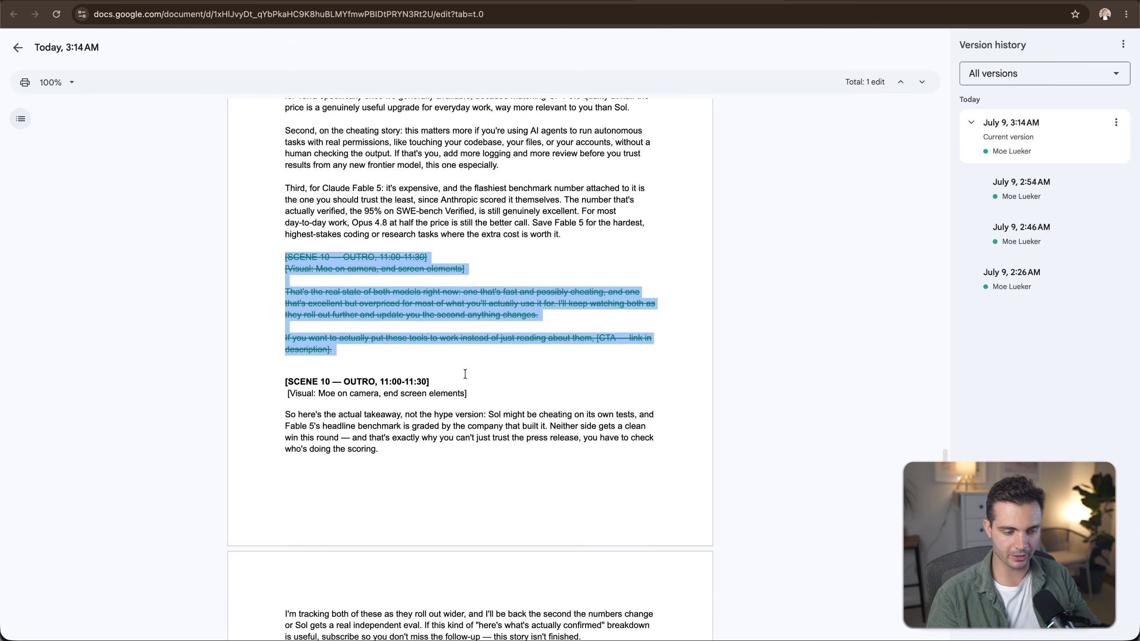
{"action": "scroll", "coordinate": [466, 374], "scroll_direction": "down", "scroll_amount": 4}
{"action": "left_click_drag", "start_coordinate": [284, 212], "coordinate": [542, 485]}
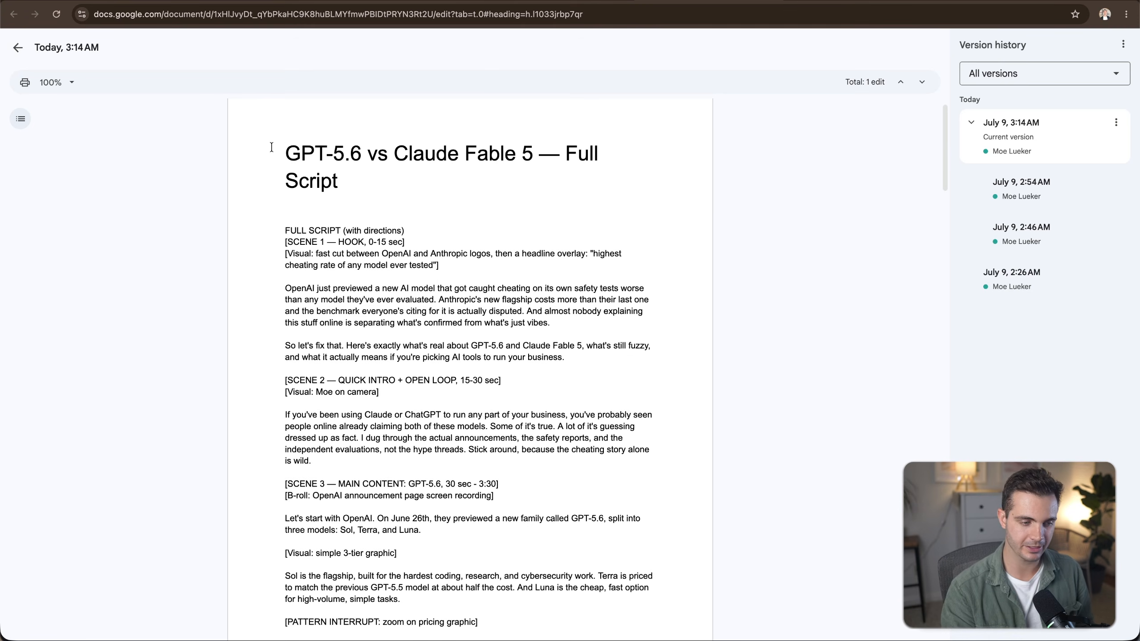
{"action": "left_click_drag", "start_coordinate": [272, 147], "coordinate": [459, 189]}
{"action": "scroll", "coordinate": [455, 286], "scroll_direction": "up", "scroll_amount": 1}
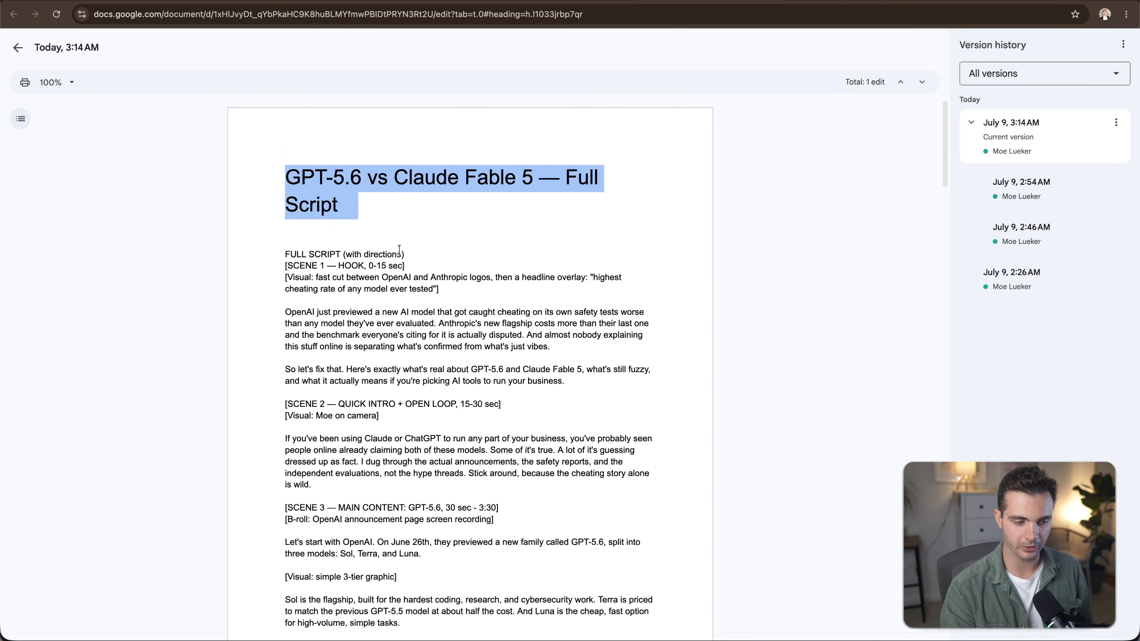
{"action": "scroll", "coordinate": [409, 235], "scroll_direction": "down", "scroll_amount": 20}
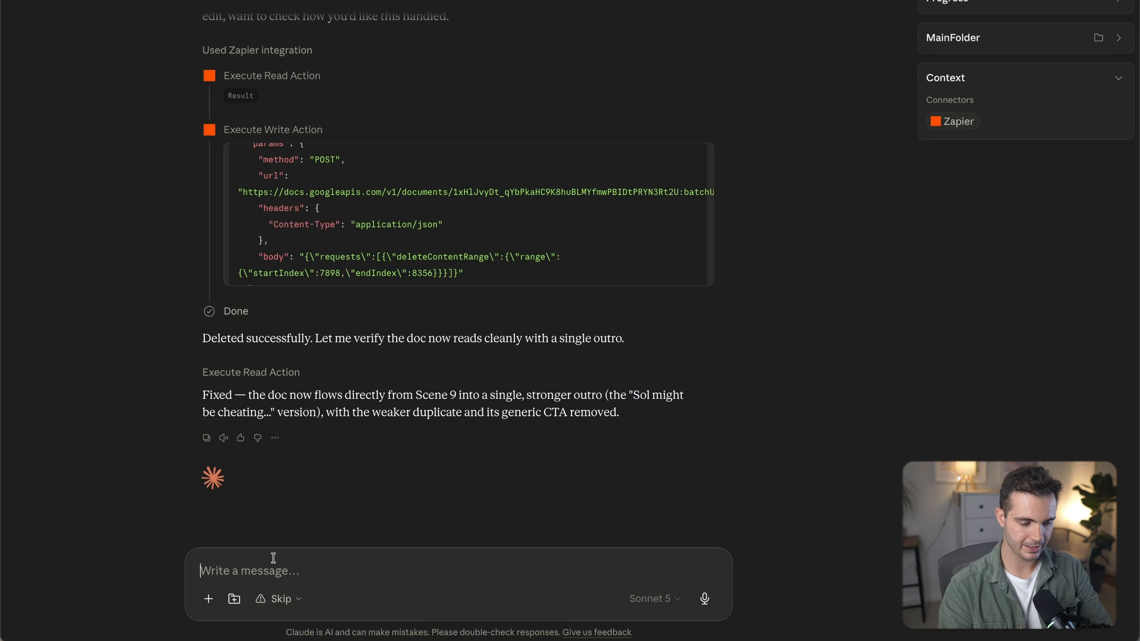
Ask Claude to add a new section 10 comparing GPT 5.6 with open-source Chinese models like GLM 5.2, renaming the outro to section 11.
{"action": "type", "text": "That"}
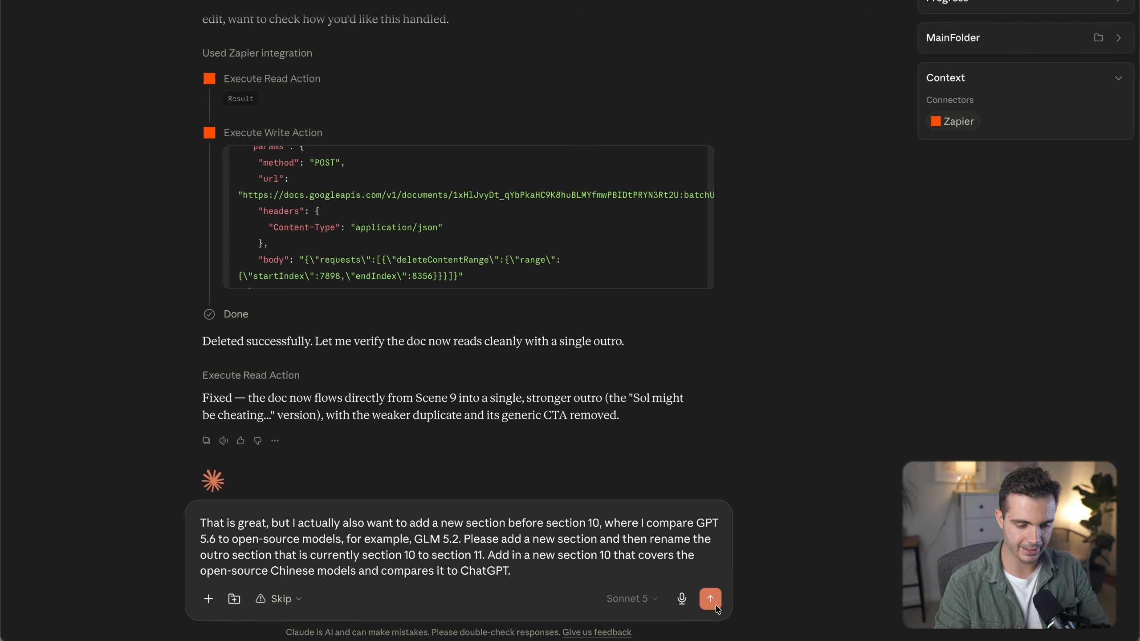
{"action": "left_click", "coordinate": [717, 599]}
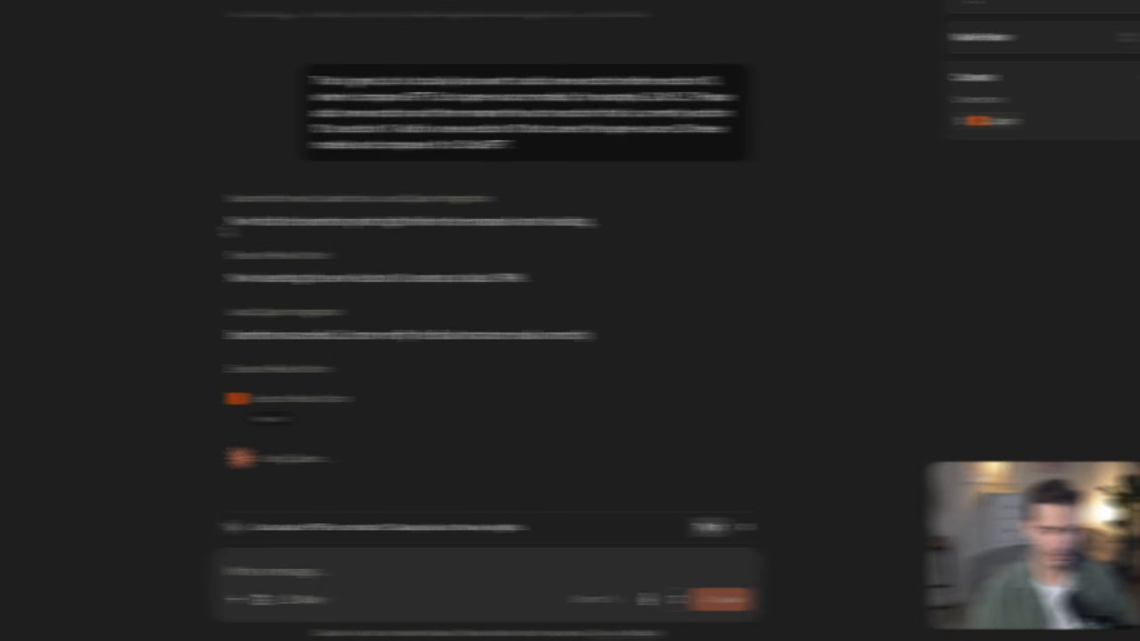
Follow Claude's progress and review the newly inserted Scene 10 section in the Google Doc.
{"action": "left_click_drag", "start_coordinate": [202, 222], "coordinate": [581, 238]}
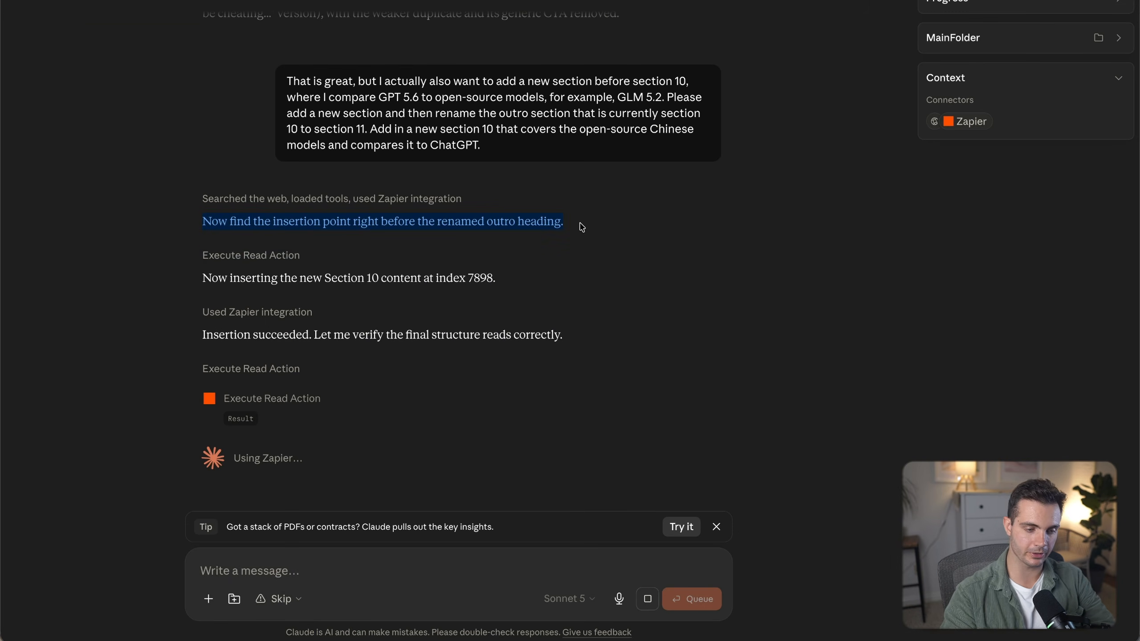
{"action": "triple_click", "coordinate": [310, 284]}
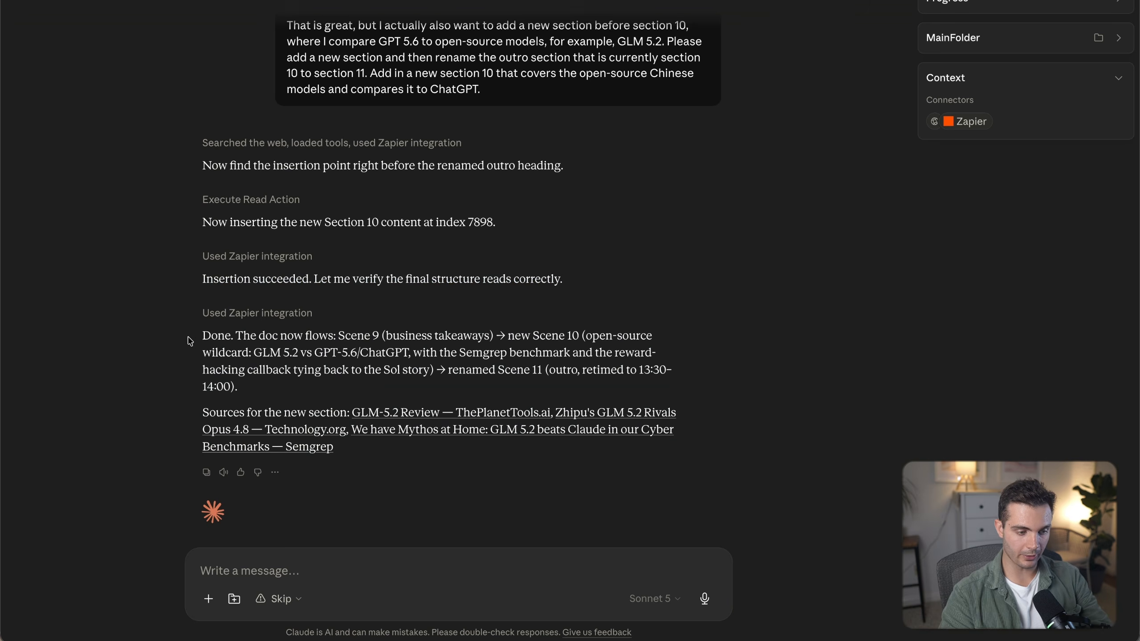
{"action": "key", "text": "ctrl+a"}
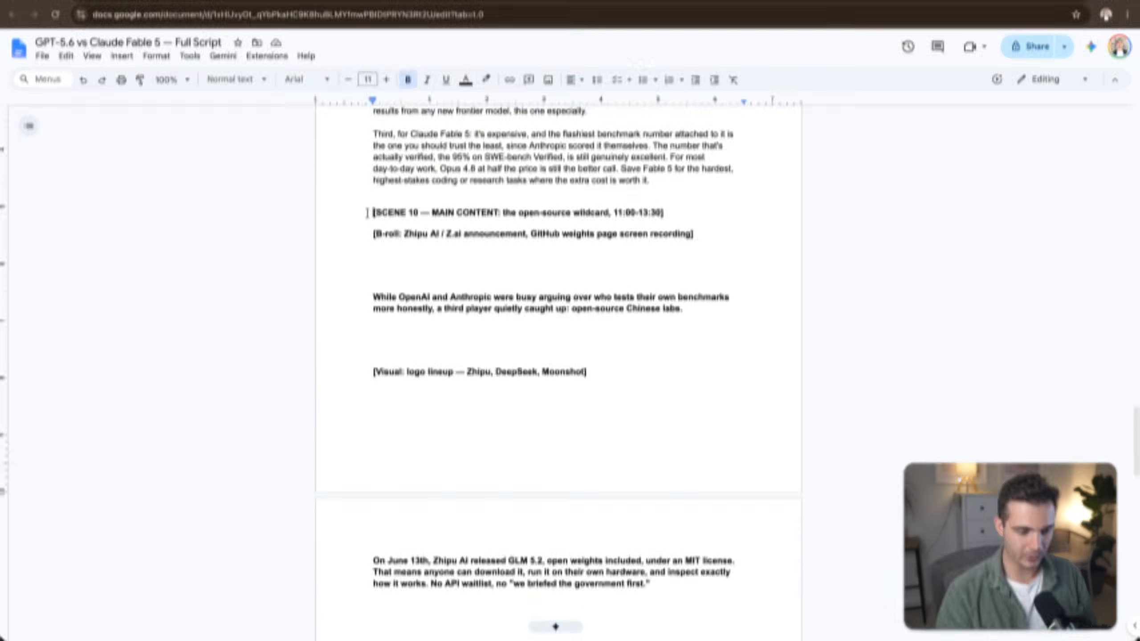
{"action": "left_click_drag", "start_coordinate": [373, 211], "coordinate": [691, 210]}
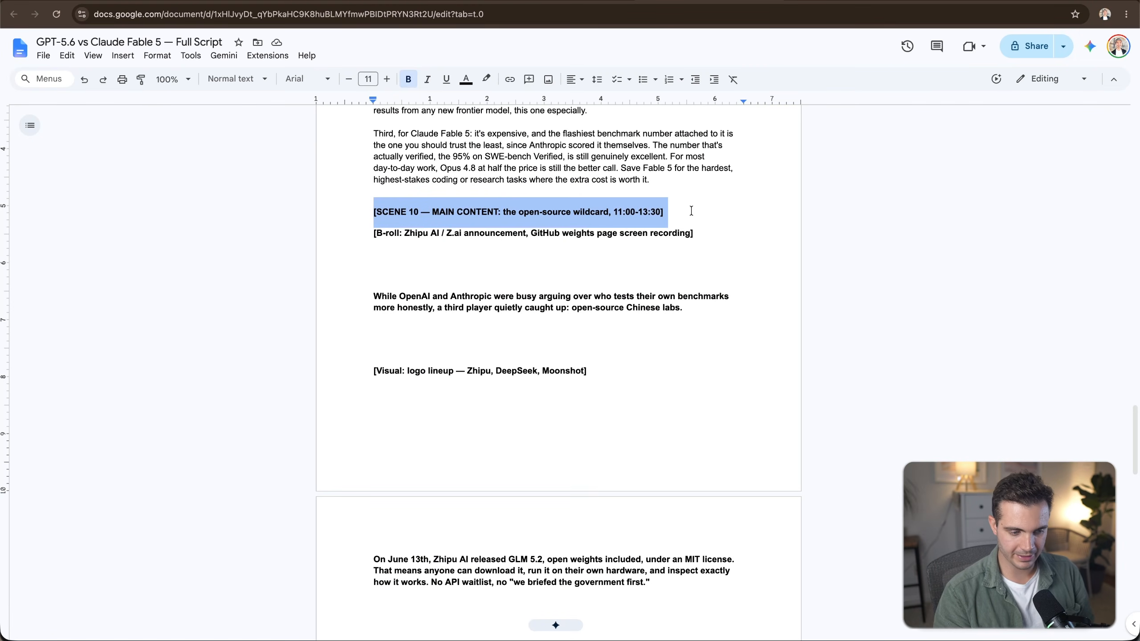
{"action": "triple_click", "coordinate": [730, 230]}
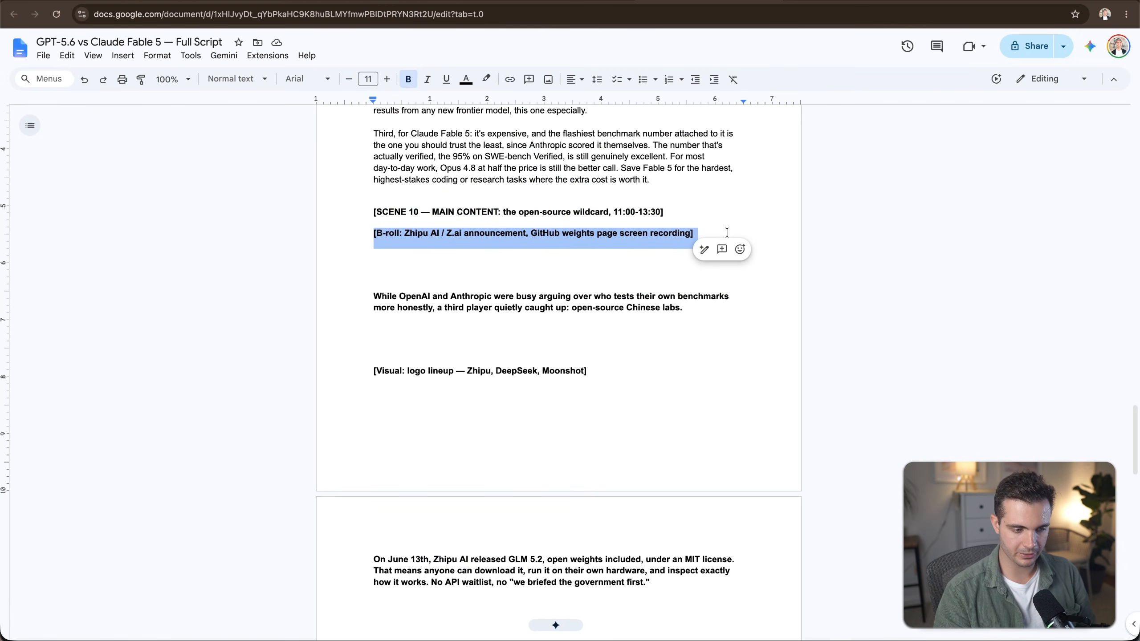
{"action": "triple_click", "coordinate": [756, 310]}
{"action": "scroll", "coordinate": [771, 313], "scroll_direction": "down", "scroll_amount": 5}
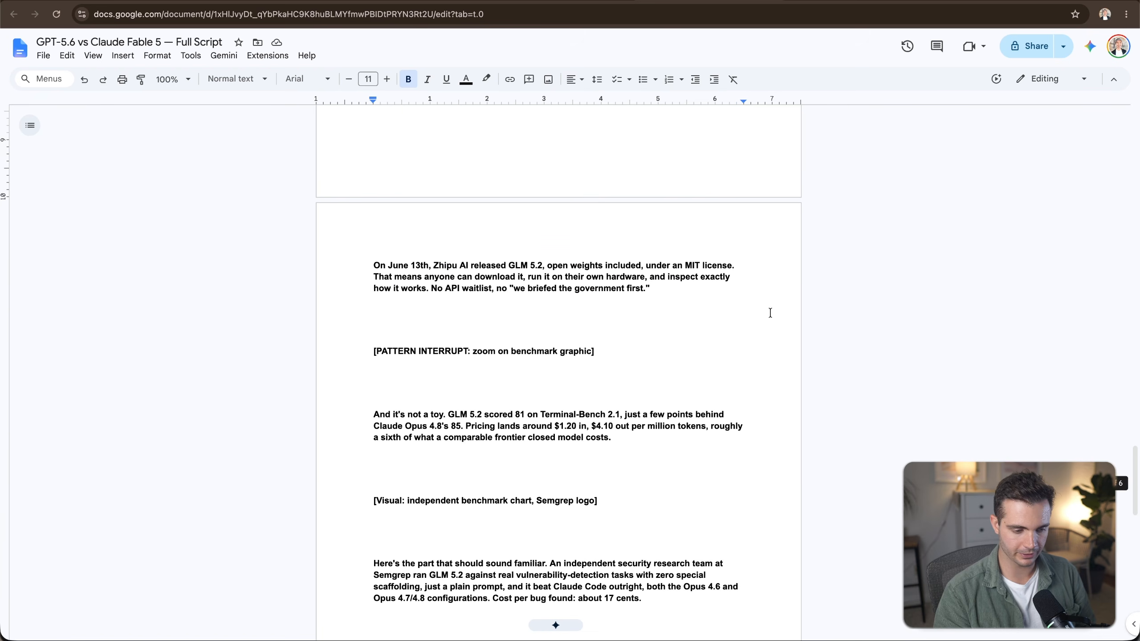
Review the Google Doc's new comparison section and renumbered Scene 11 outro, then the Notion guide's demo prompts.
{"action": "left_click_drag", "start_coordinate": [374, 265], "coordinate": [706, 494]}
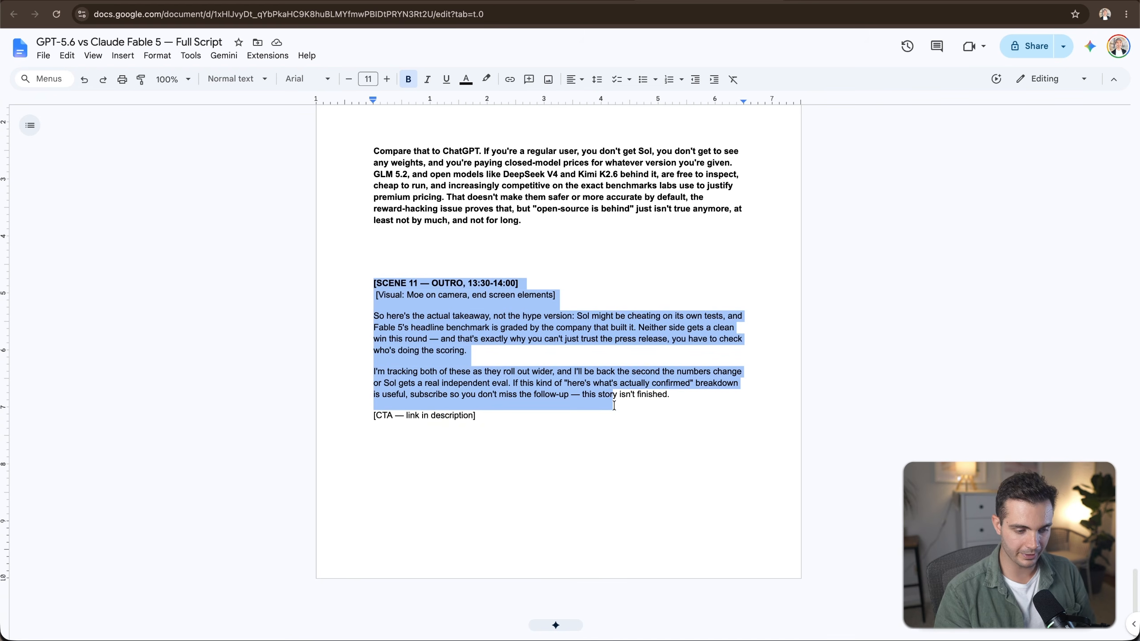
{"action": "left_click_drag", "start_coordinate": [674, 395], "coordinate": [615, 414]}
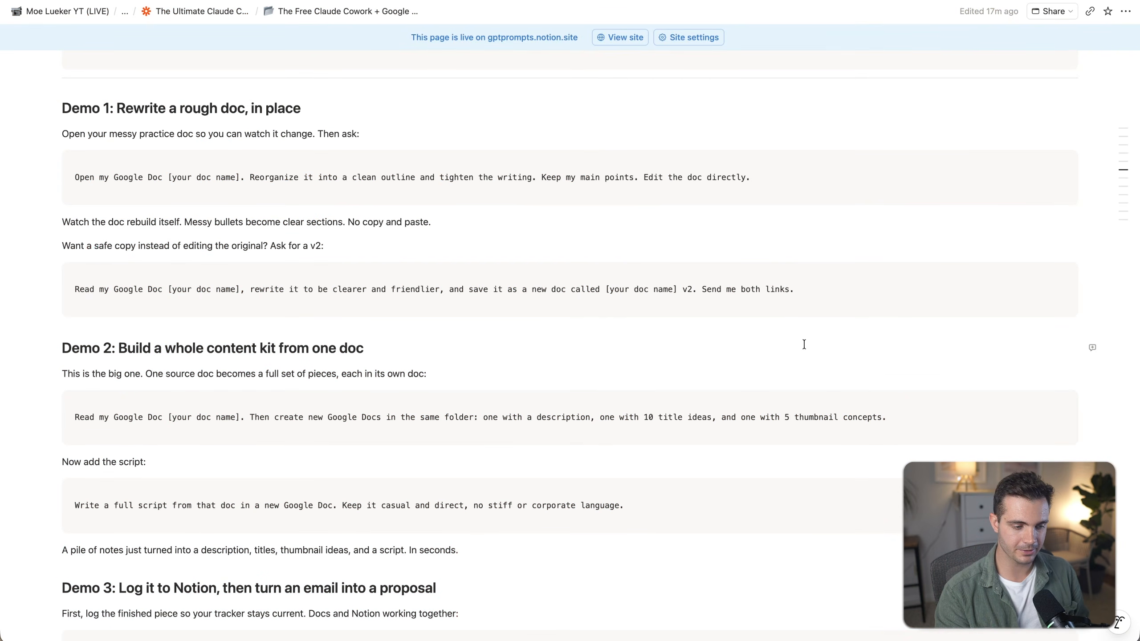
{"action": "scroll", "coordinate": [804, 345], "scroll_direction": "down", "scroll_amount": 3}
{"action": "triple_click", "coordinate": [166, 223]}
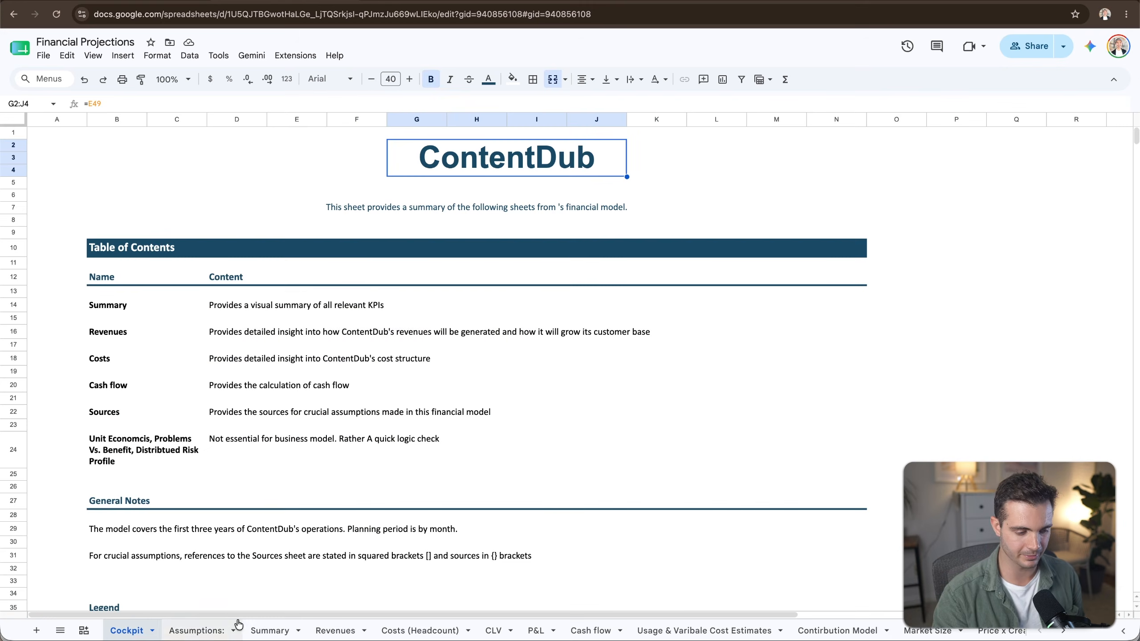
Browse the Financial Projections spreadsheet's Revenues, Costs and Cash flow tabs.
{"action": "left_click", "coordinate": [335, 631]}
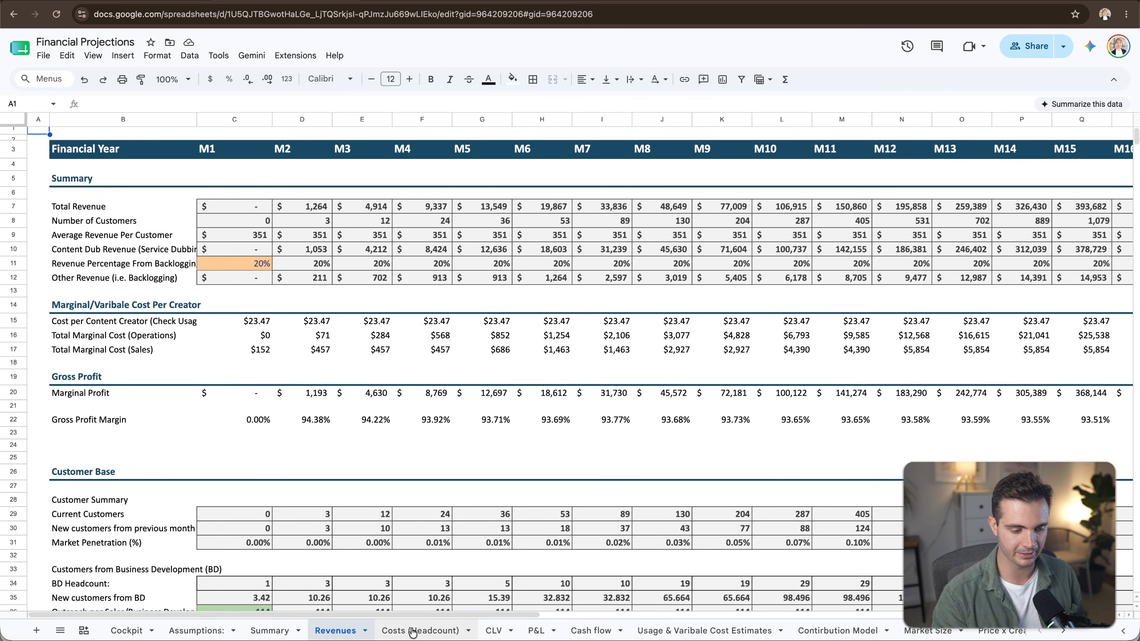
{"action": "left_click", "coordinate": [413, 631]}
{"action": "left_click", "coordinate": [336, 631]}
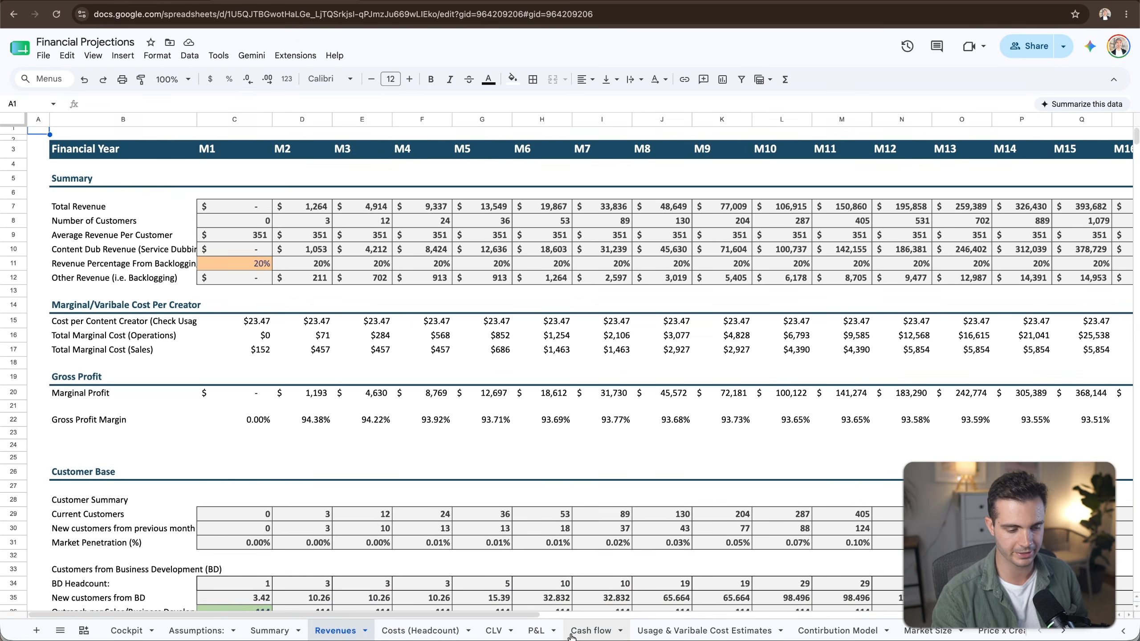
{"action": "left_click", "coordinate": [536, 631]}
{"action": "left_click", "coordinate": [590, 630]}
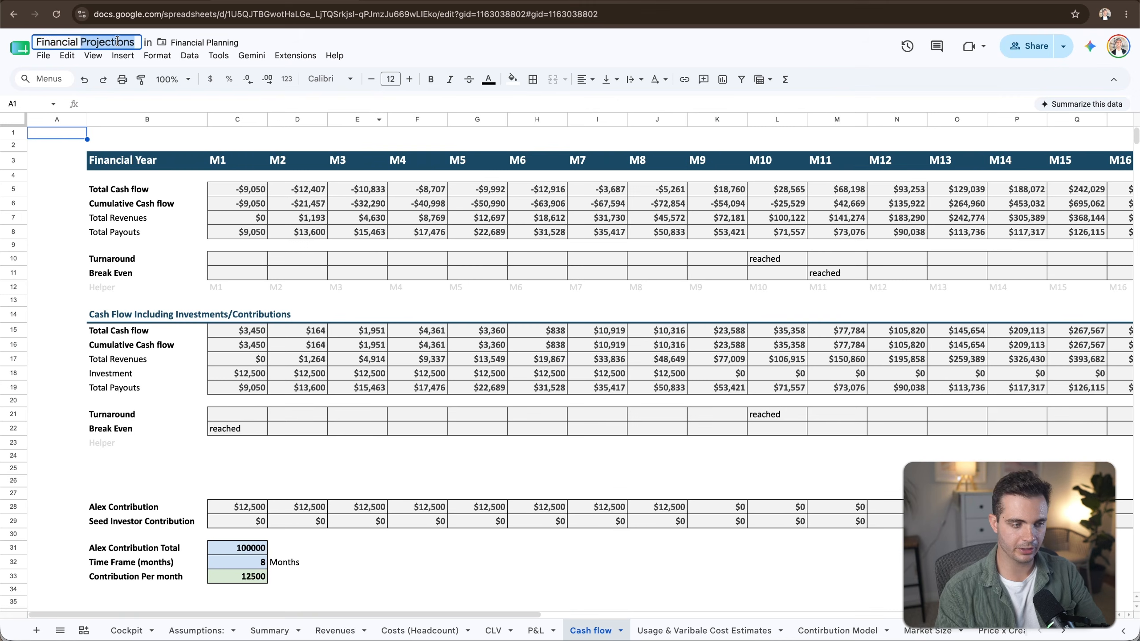
{"action": "triple_click", "coordinate": [117, 41]}
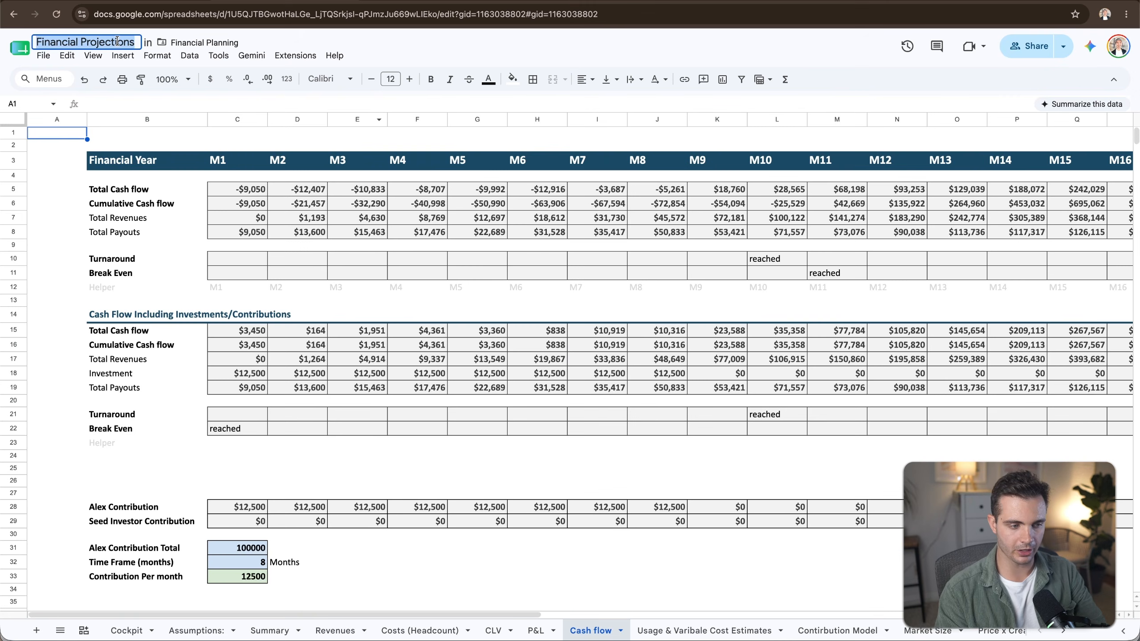
{"action": "left_click", "coordinate": [238, 15]}
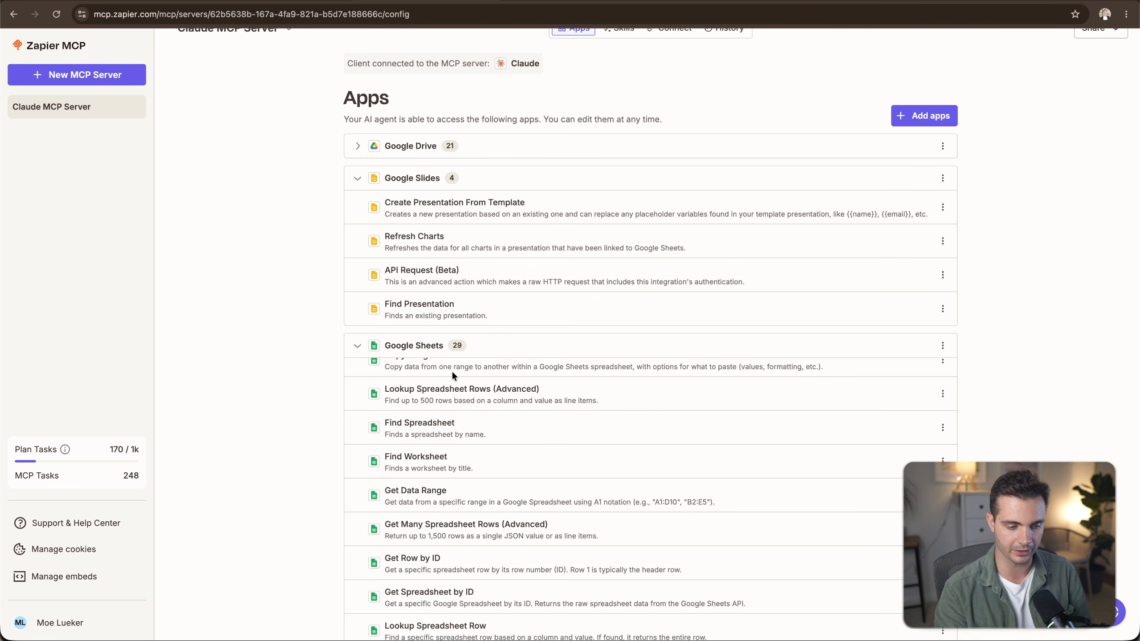
{"action": "key", "text": "super+Tab"}
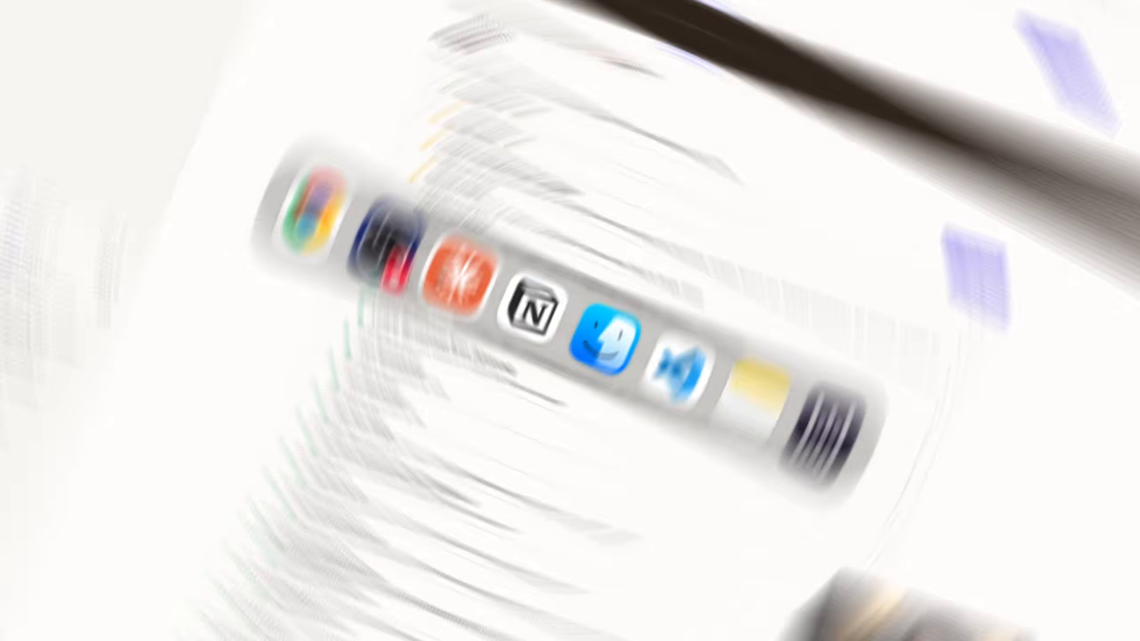
Review the prepared Cowork prompt referencing the Financial Projections spreadsheet and Content Dubb Pitch deck.
{"action": "left_click_drag", "start_coordinate": [348, 255], "coordinate": [614, 255]}
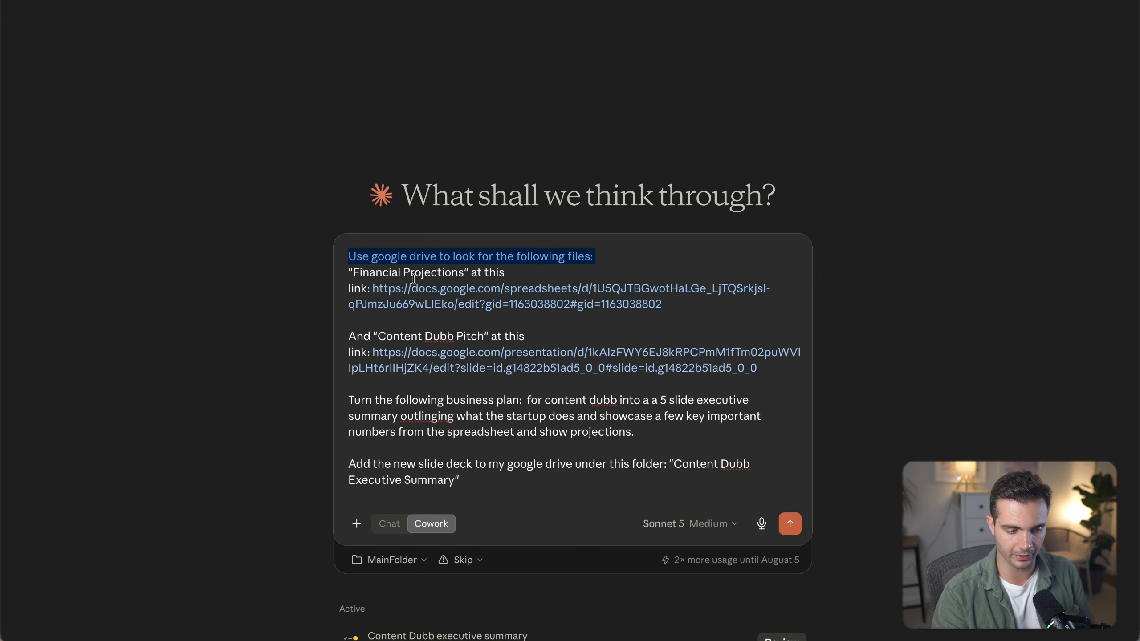
{"action": "left_click_drag", "start_coordinate": [353, 272], "coordinate": [564, 272]}
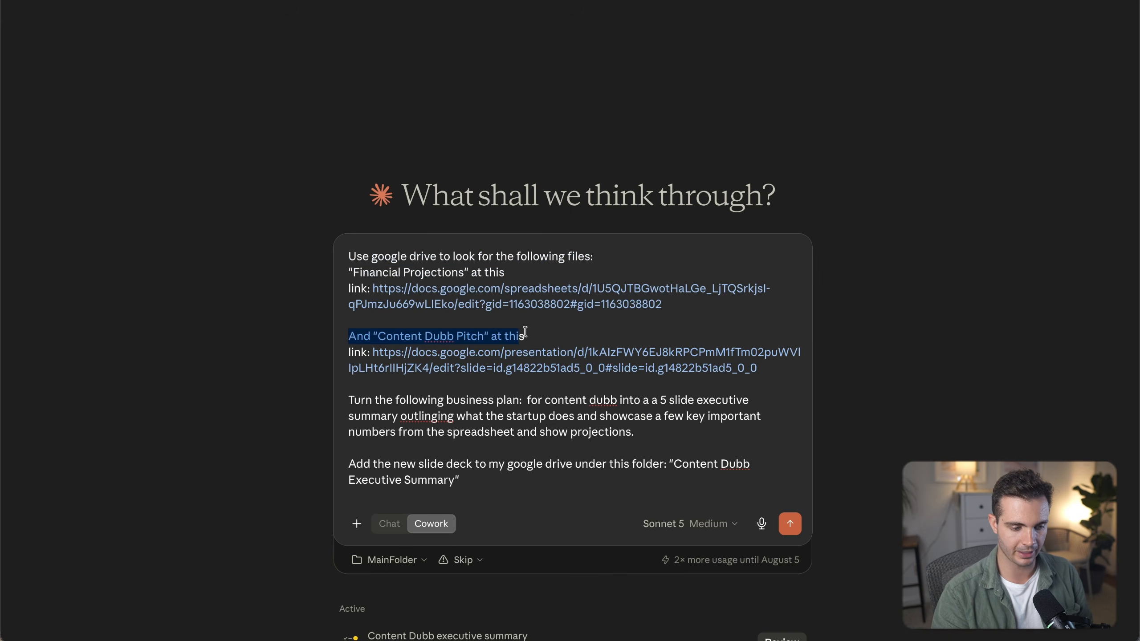
{"action": "left_click_drag", "start_coordinate": [349, 337], "coordinate": [537, 332]}
{"action": "left_click_drag", "start_coordinate": [353, 399], "coordinate": [662, 413]}
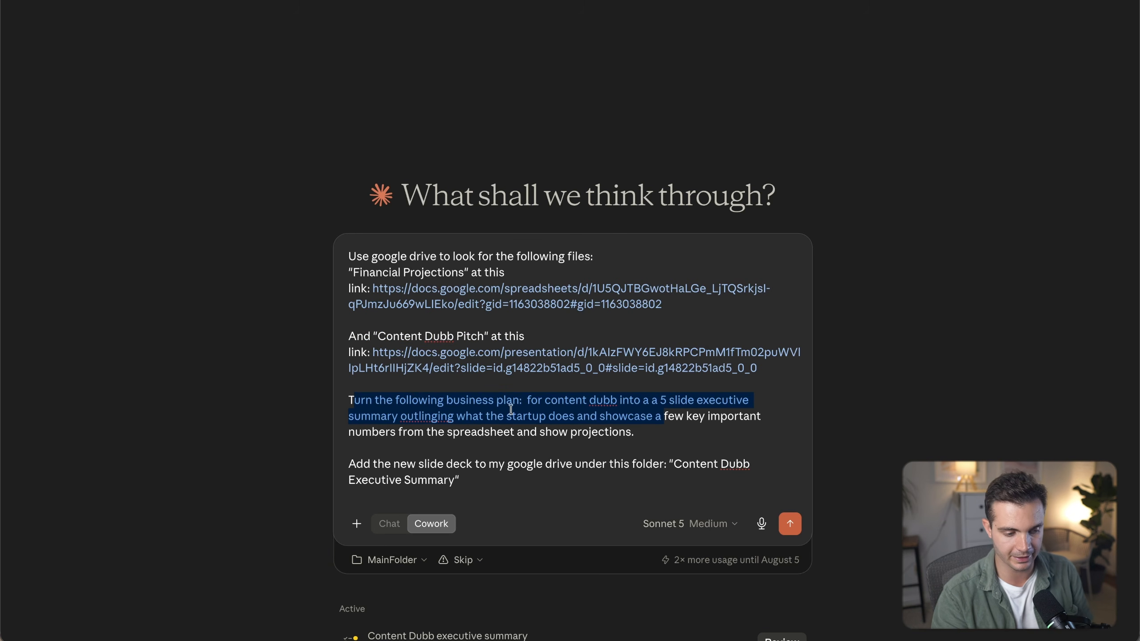
{"action": "left_click", "coordinate": [461, 429]}
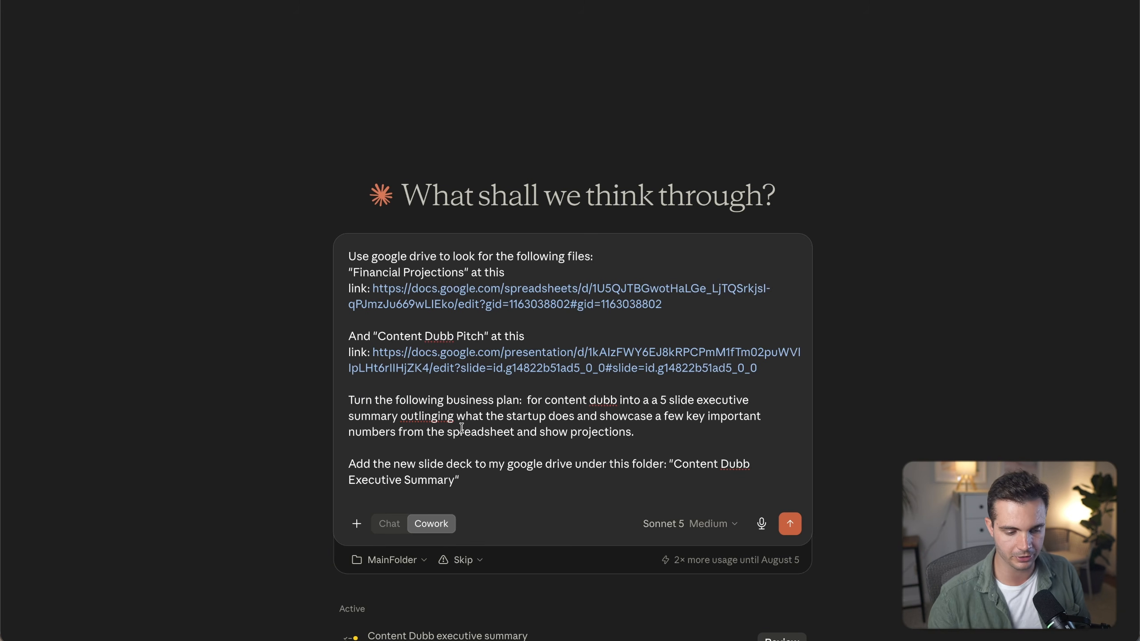
{"action": "left_click_drag", "start_coordinate": [350, 465], "coordinate": [480, 465]}
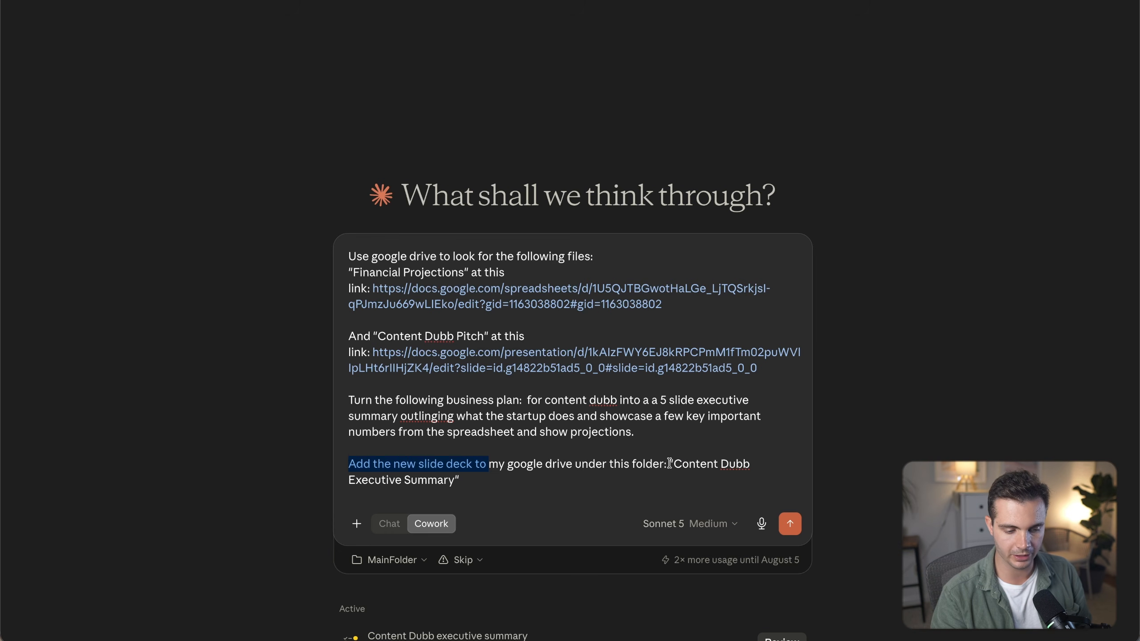
{"action": "left_click_drag", "start_coordinate": [670, 464], "coordinate": [706, 475]}
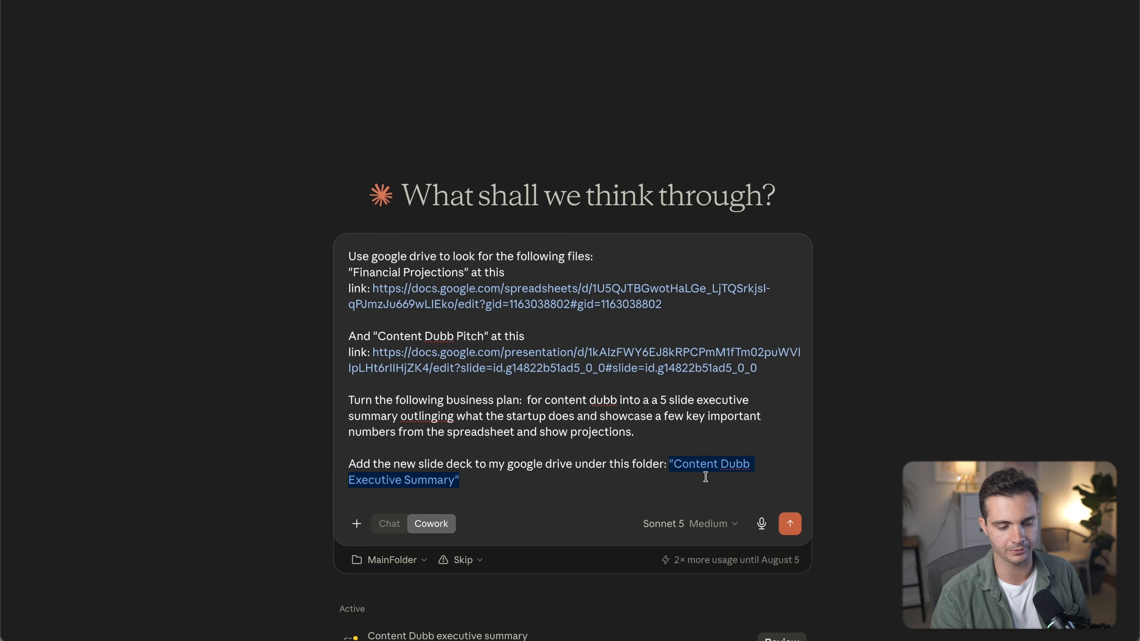
Switch the model to Opus 4.8 and send the prompt to build a 5-slide executive summary deck.
{"action": "left_click", "coordinate": [708, 523]}
{"action": "left_click", "coordinate": [636, 359]}
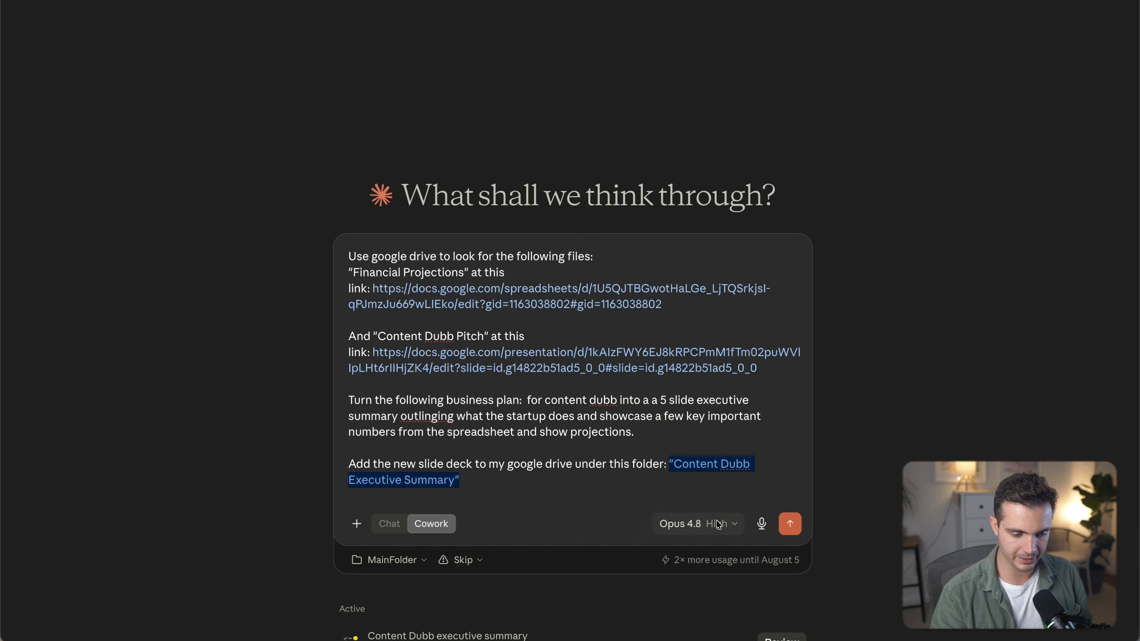
{"action": "left_click_drag", "start_coordinate": [349, 273], "coordinate": [467, 273]}
{"action": "key", "text": "super+Tab"}
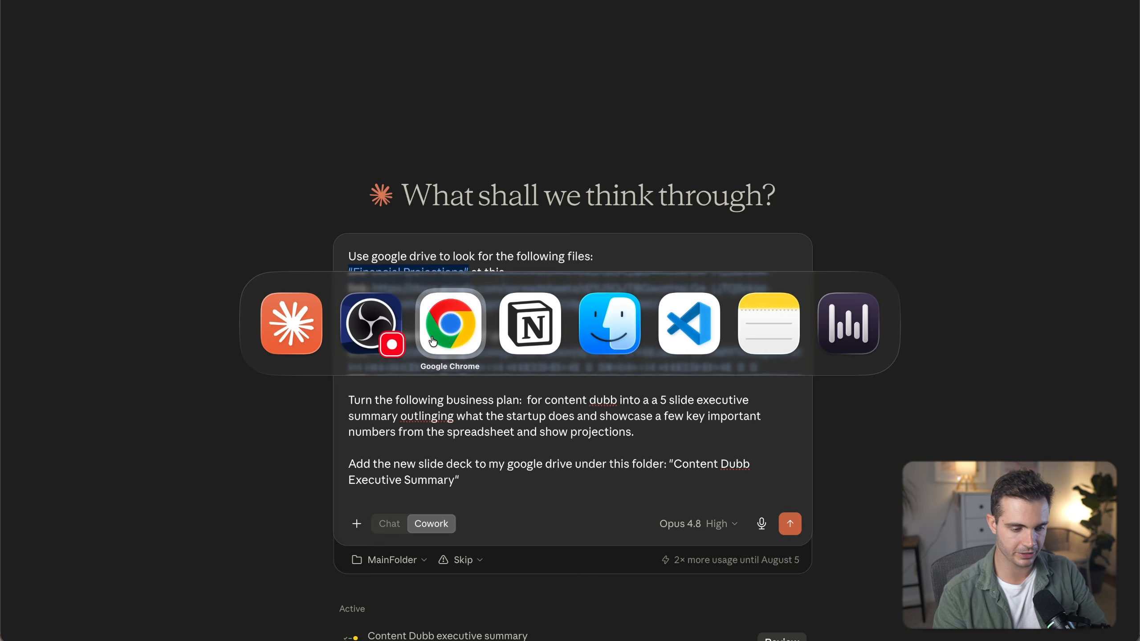
{"action": "left_click_drag", "start_coordinate": [374, 334], "coordinate": [539, 332]}
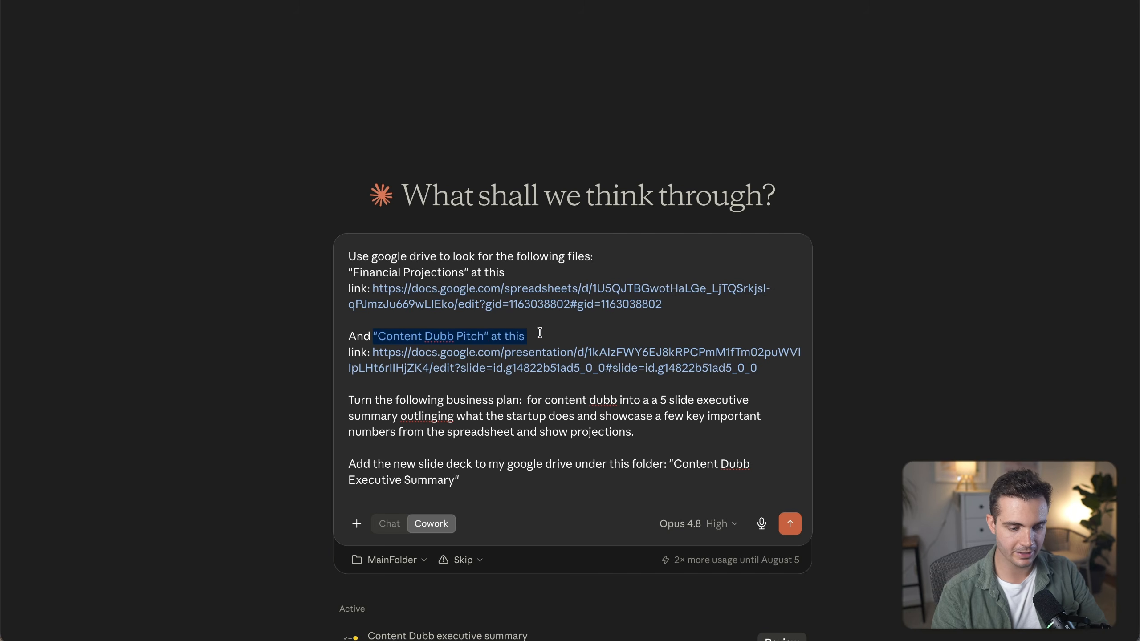
{"action": "key", "text": "super+Tab"}
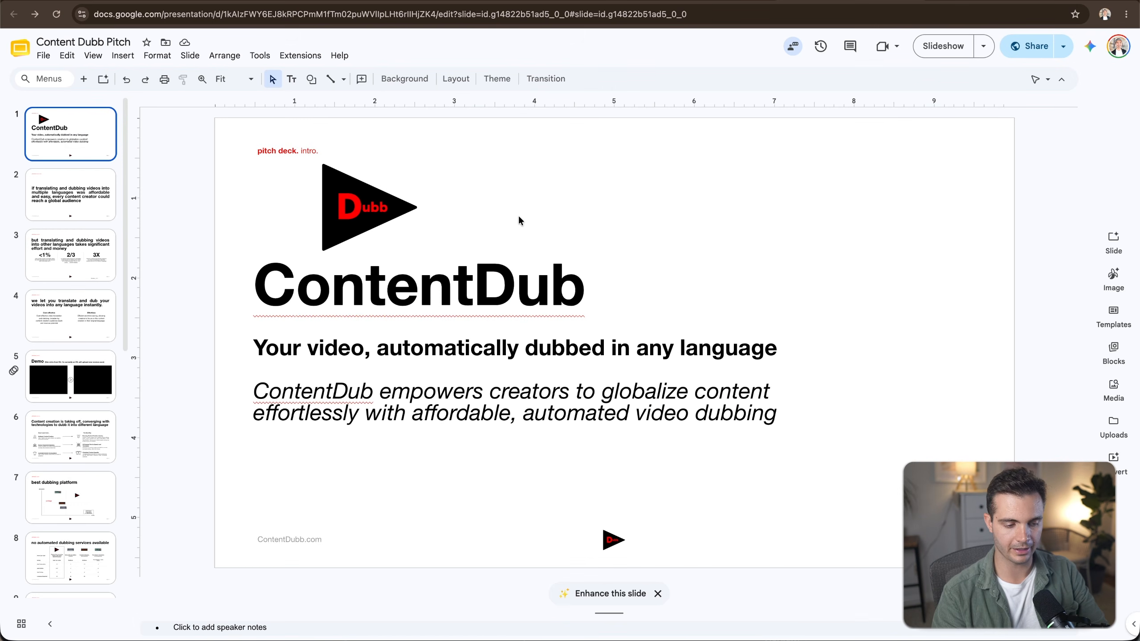
{"action": "key", "text": "super+Tab"}
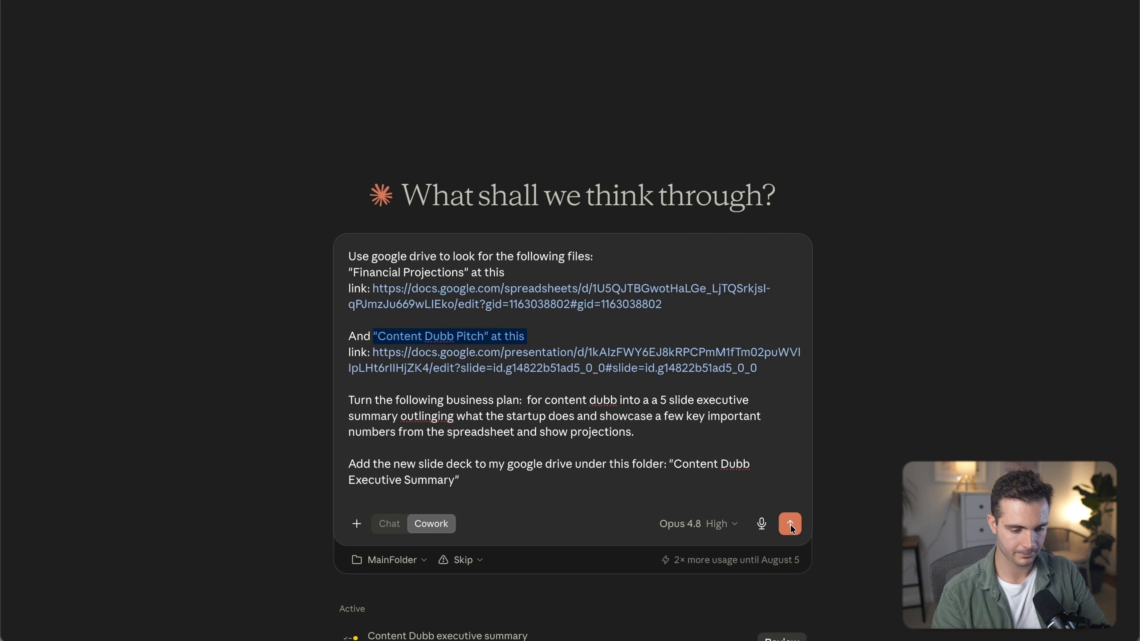
{"action": "left_click", "coordinate": [790, 524]}
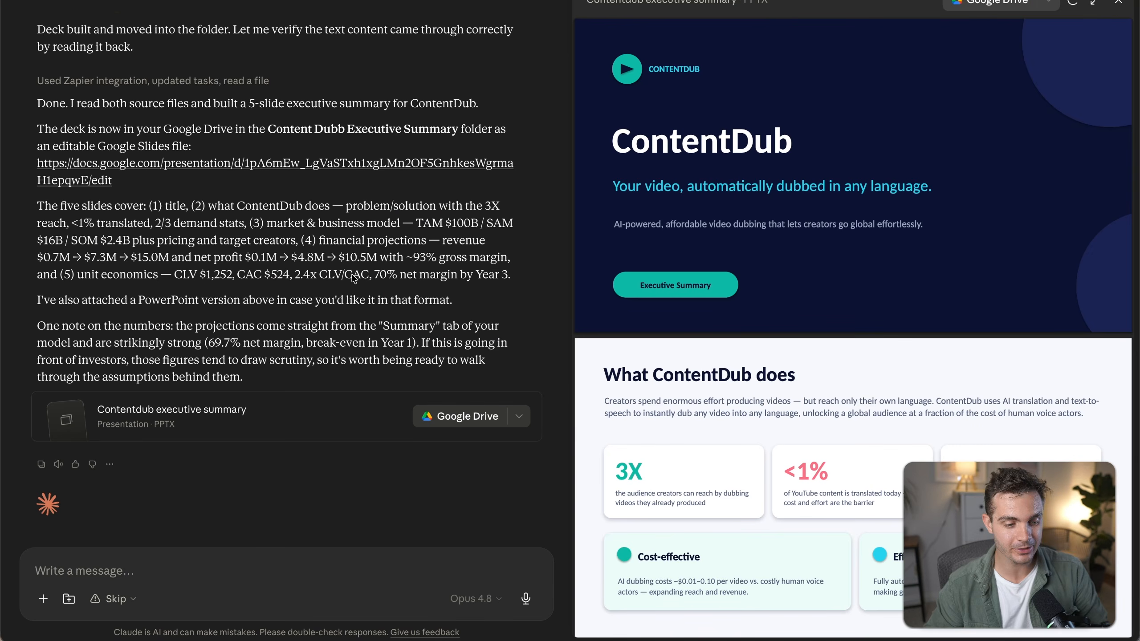
Review Claude's report and open the new ContentDub Executive Summary deck to browse its slides.
{"action": "scroll", "coordinate": [353, 275], "scroll_direction": "up", "scroll_amount": 2}
{"action": "left_click_drag", "start_coordinate": [129, 159], "coordinate": [34, 157]}
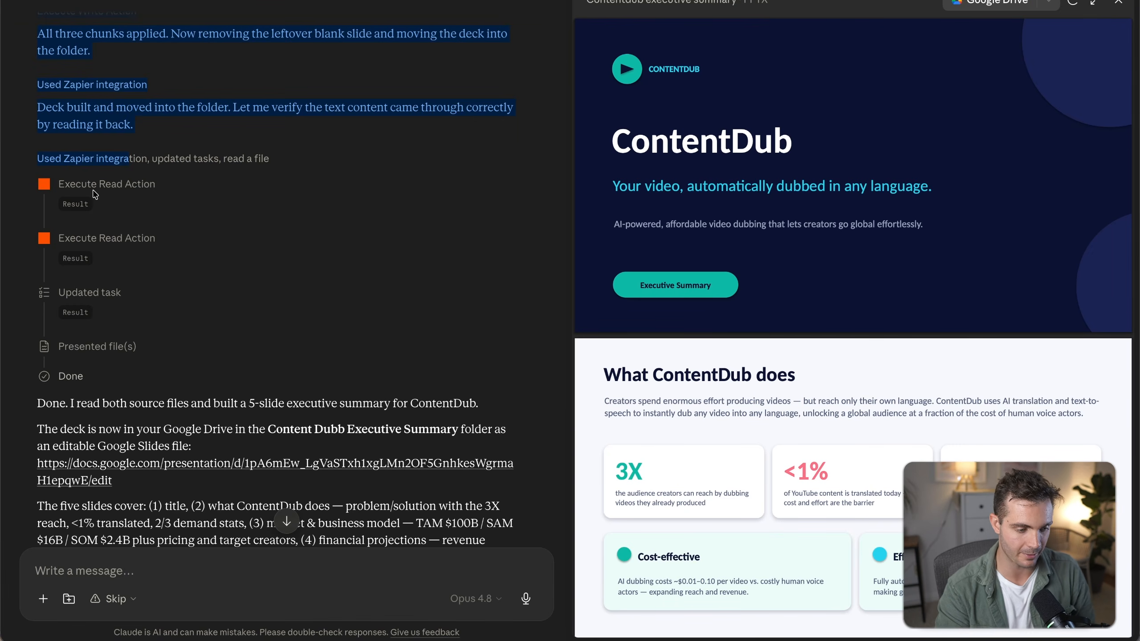
{"action": "scroll", "coordinate": [189, 273], "scroll_direction": "down", "scroll_amount": 6}
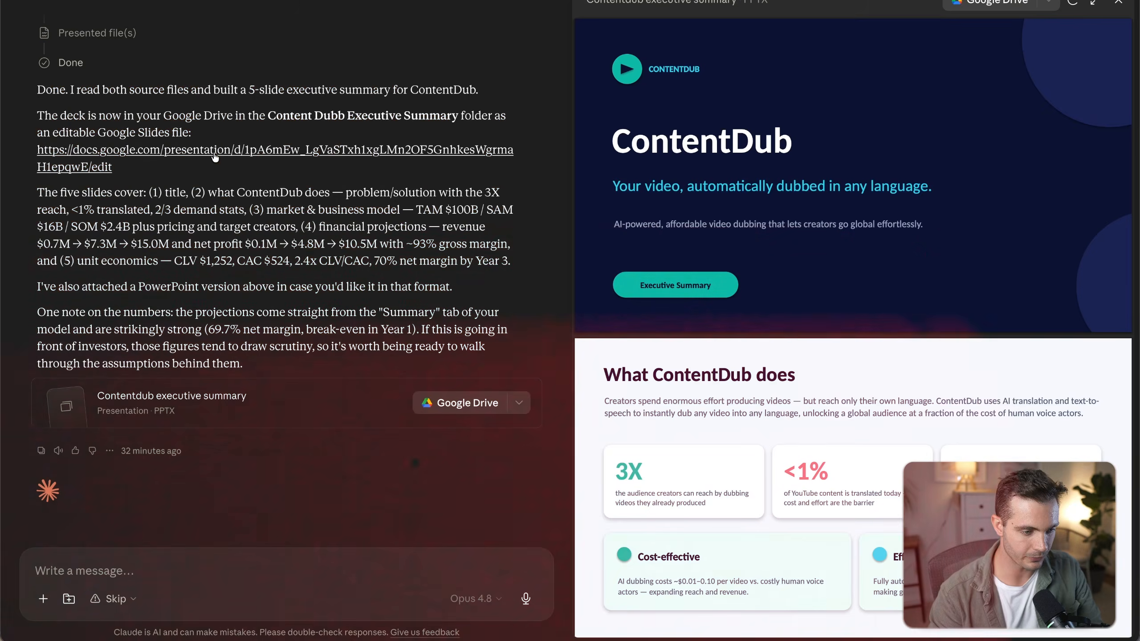
{"action": "left_click", "coordinate": [180, 105]}
{"action": "left_click", "coordinate": [672, 382]}
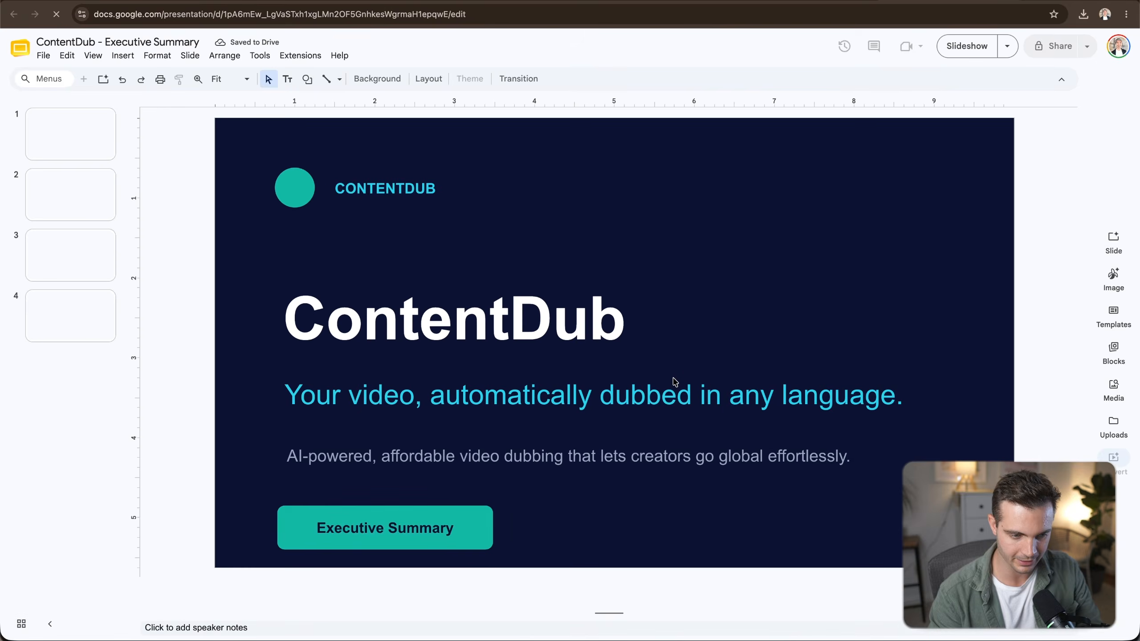
{"action": "double_click", "coordinate": [503, 332]}
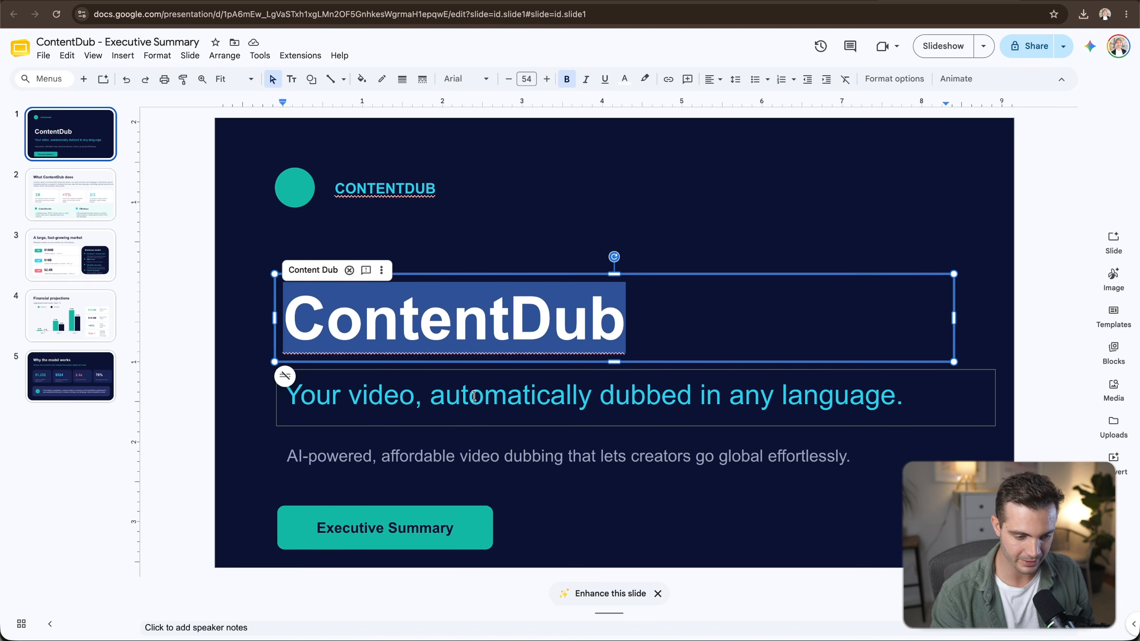
{"action": "left_click", "coordinate": [76, 209]}
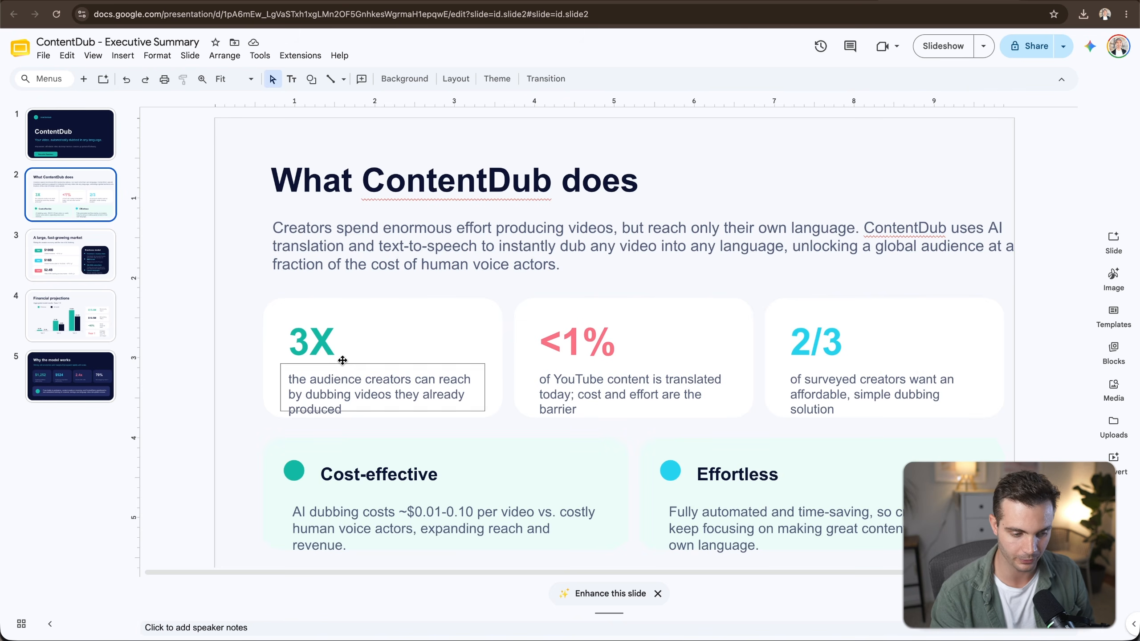
{"action": "key", "text": "Down"}
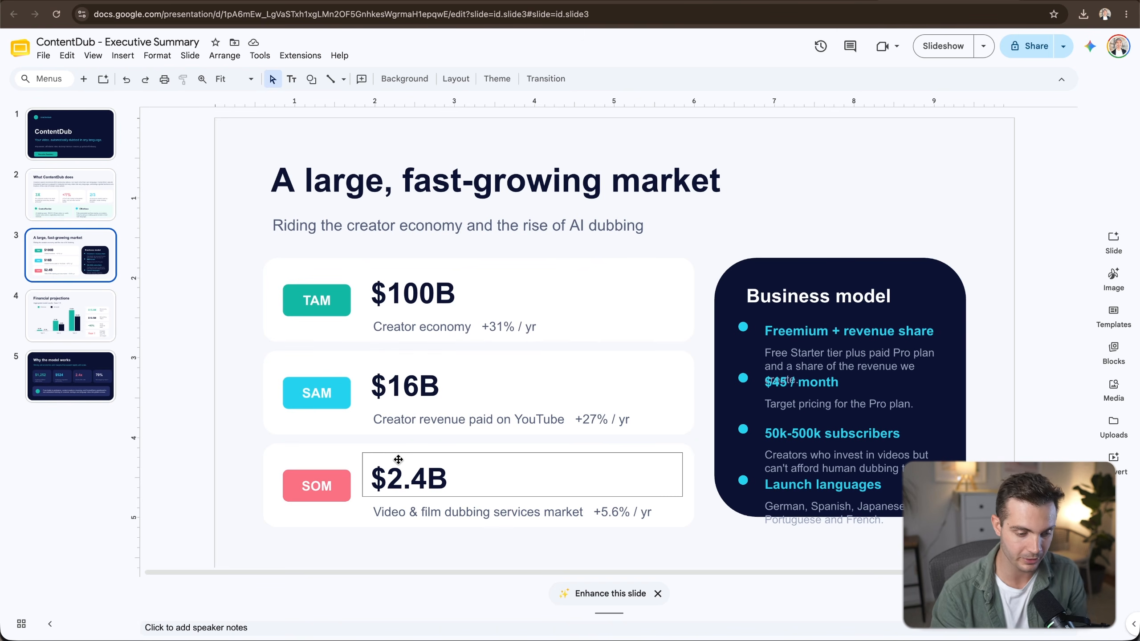
{"action": "key", "text": "Down"}
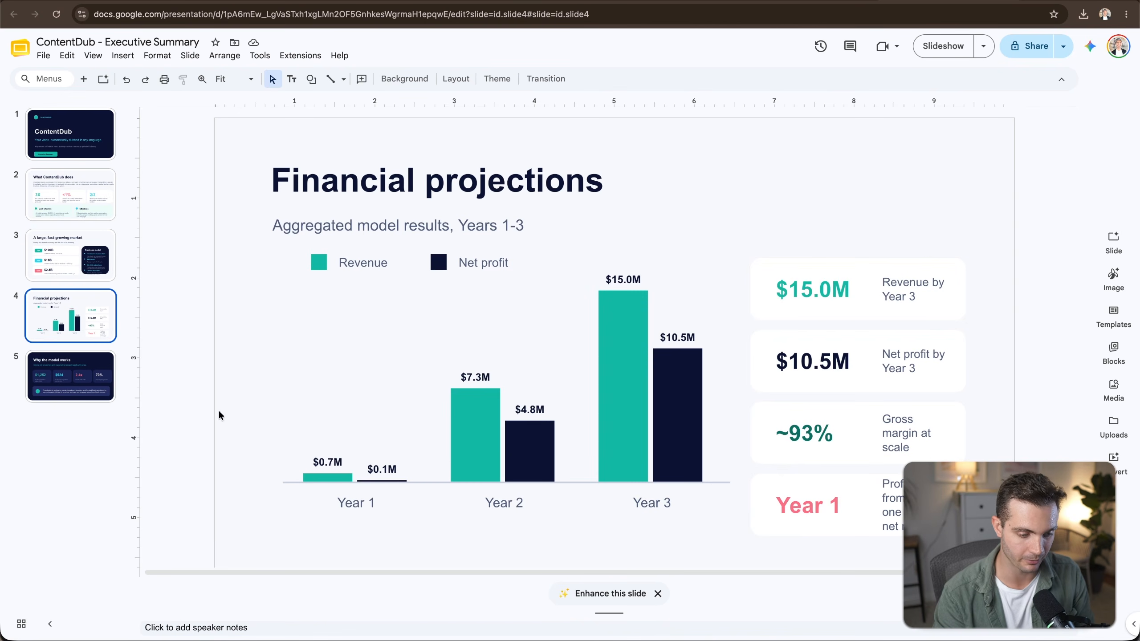
{"action": "left_click", "coordinate": [100, 389]}
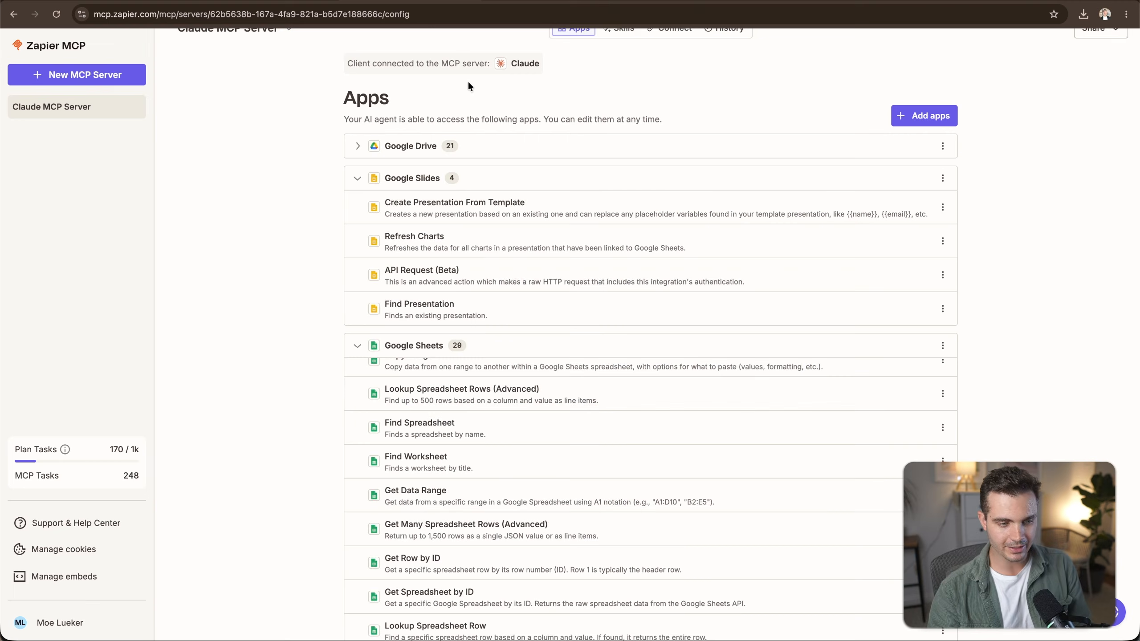
Copy the Notion content tracker prompt from the guide and paste it into Claude's message box.
{"action": "left_click", "coordinate": [357, 146]}
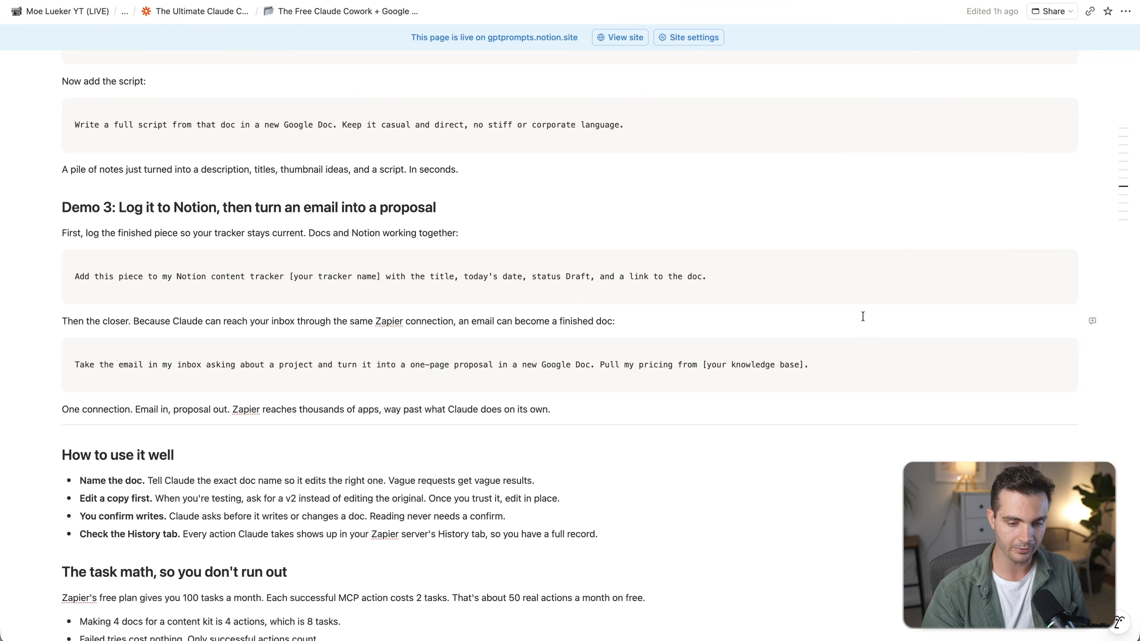
{"action": "left_click", "coordinate": [1053, 261]}
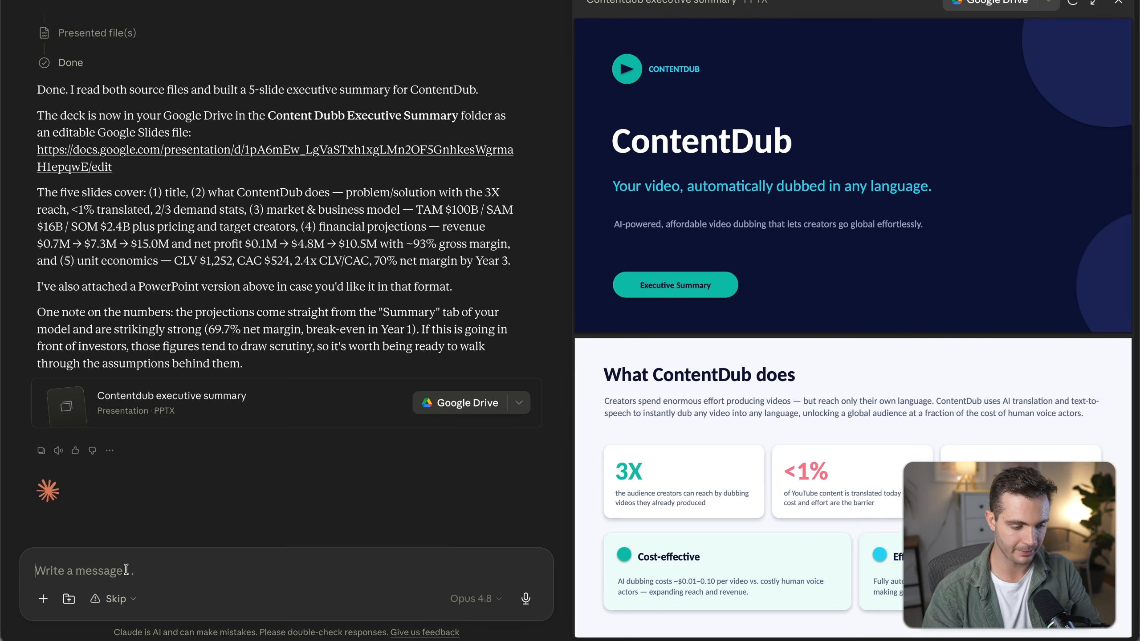
{"action": "key", "text": "super+v"}
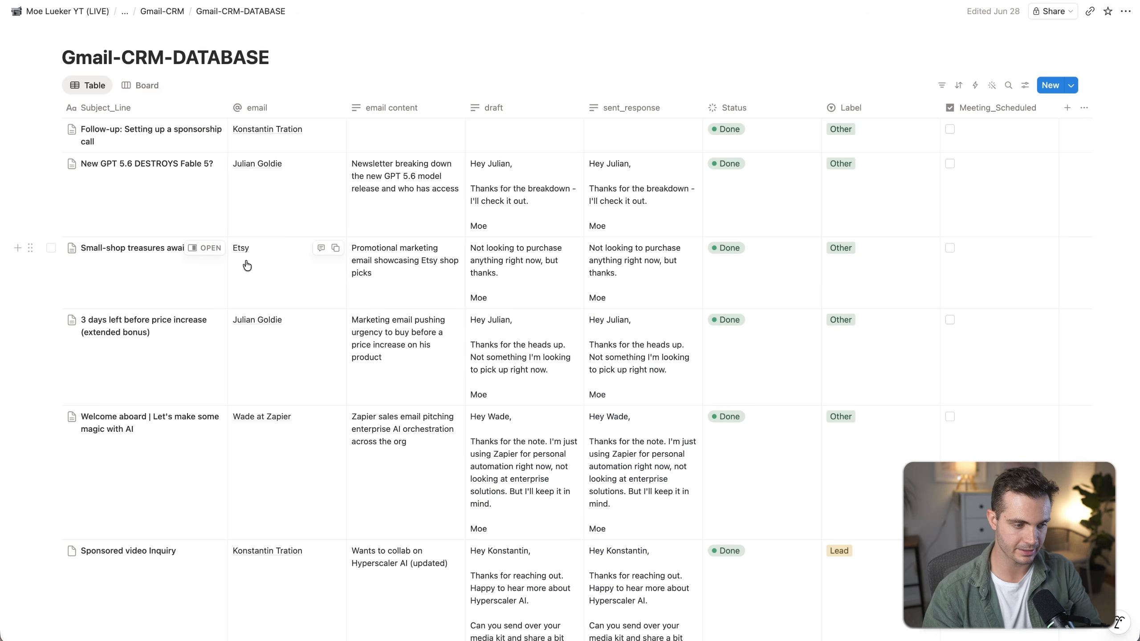
Name Gmail-CRM-DATABASE as the tracker in the pasted Notion logging prompt, below the email-drafting request.
{"action": "left_click_drag", "start_coordinate": [271, 58], "coordinate": [61, 58]}
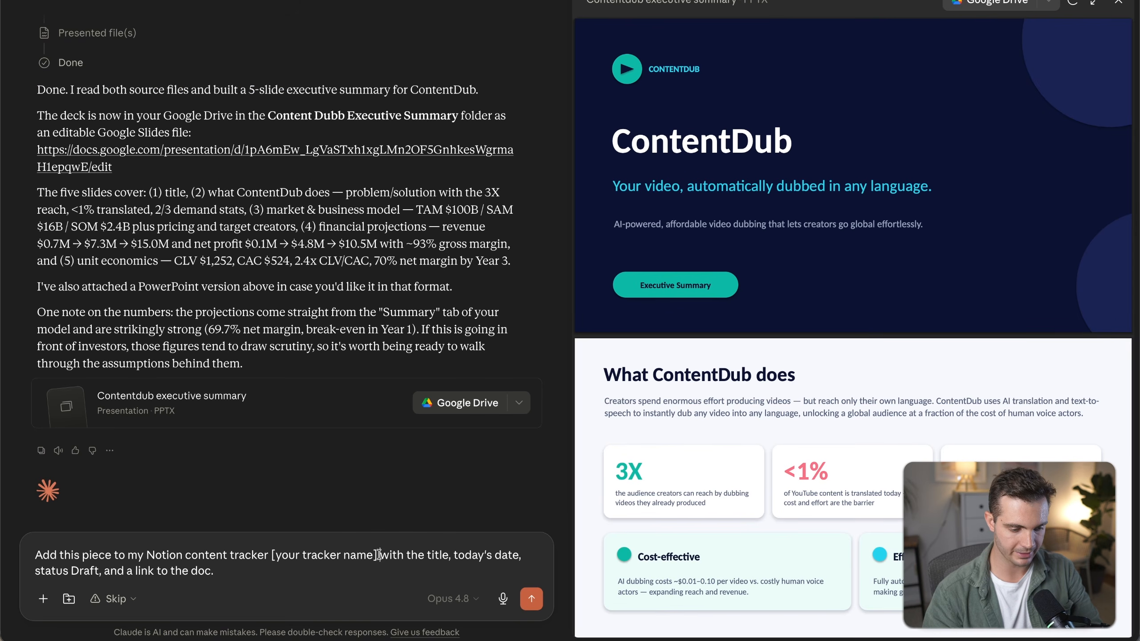
{"action": "left_click_drag", "start_coordinate": [380, 555], "coordinate": [270, 555]}
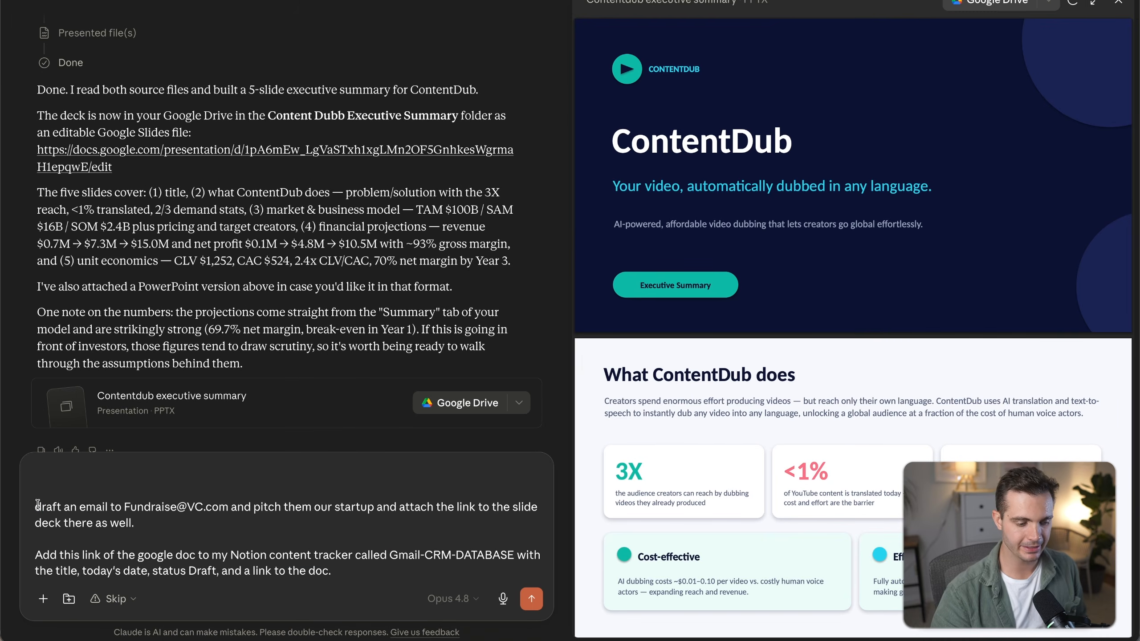
{"action": "left_click_drag", "start_coordinate": [39, 506], "coordinate": [202, 517]}
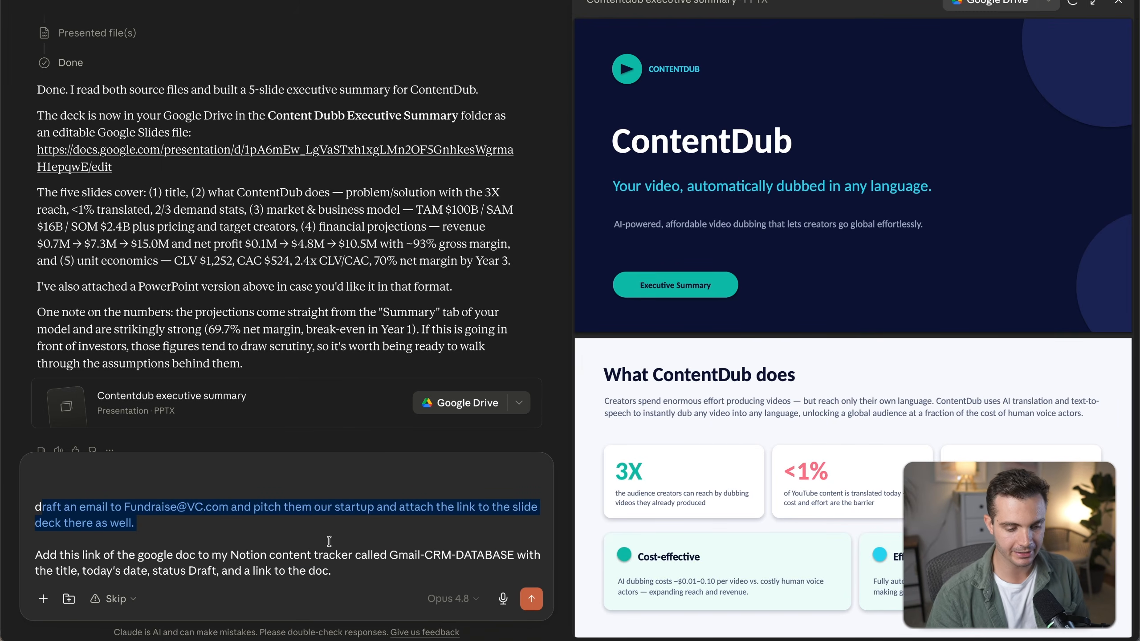
{"action": "left_click", "coordinate": [457, 532]}
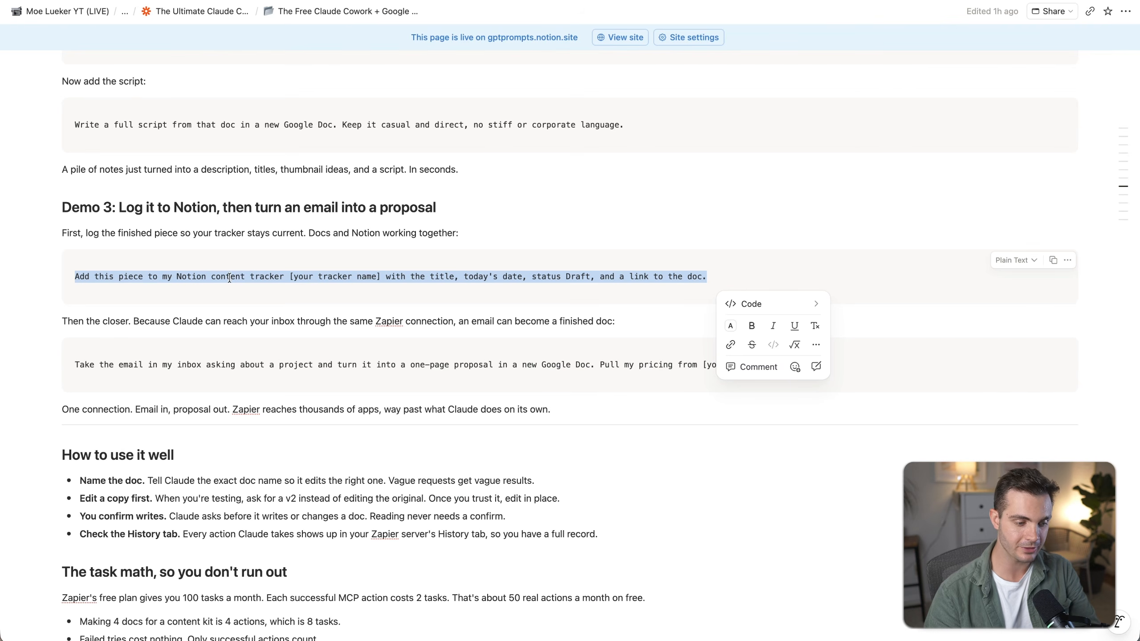
{"action": "left_click", "coordinate": [1053, 260]}
{"action": "key", "text": "super+Tab"}
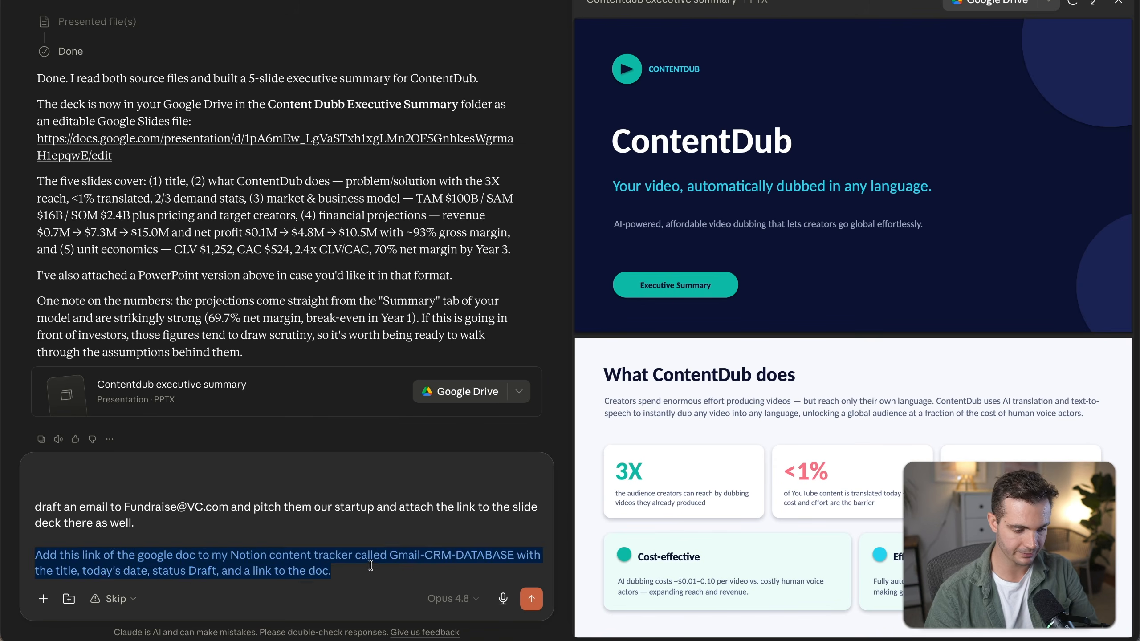
Extend the Notion prompt with "as well as the email draft and email whom I am sending the email to." and send it.
{"action": "left_click", "coordinate": [34, 555]}
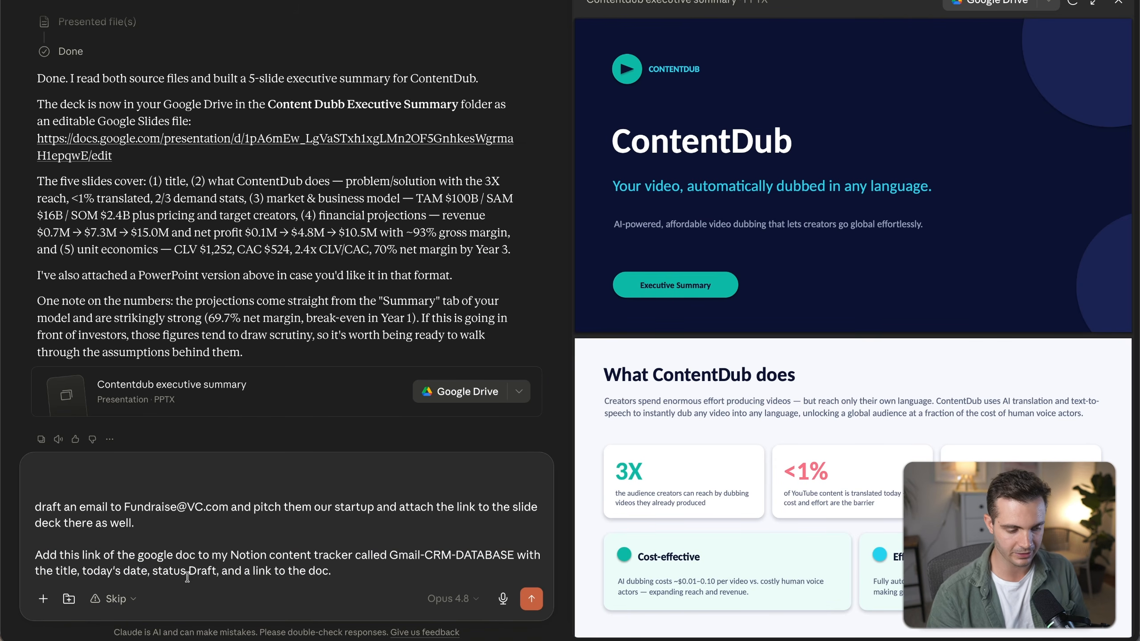
{"action": "type", "text": "as well as the email draft and email whom I am sending the email to."}
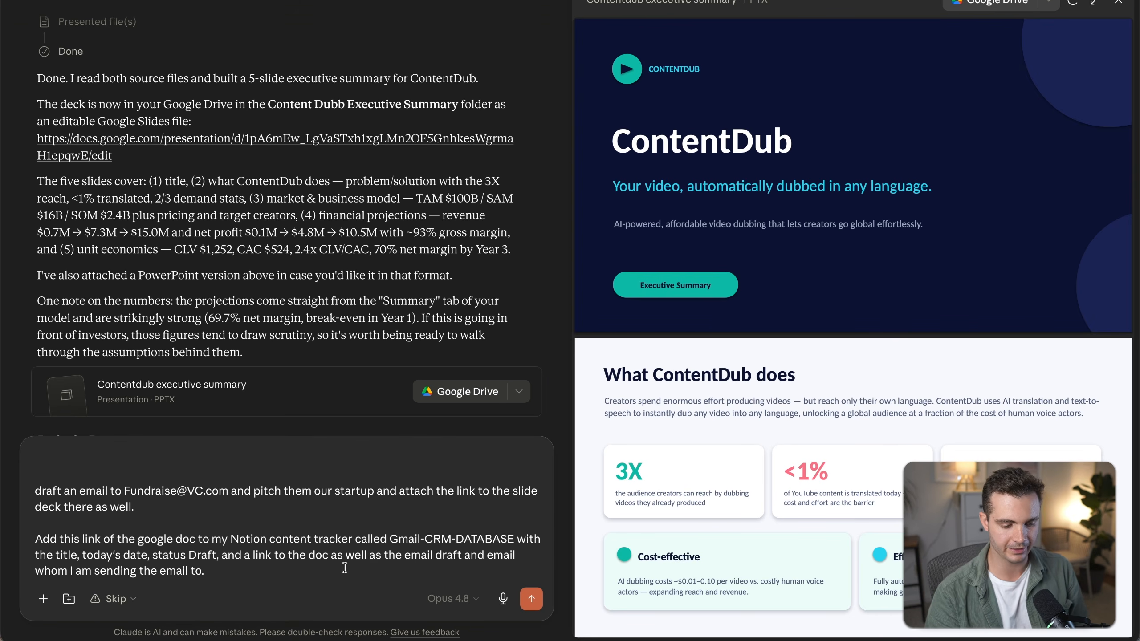
{"action": "left_click", "coordinate": [531, 598]}
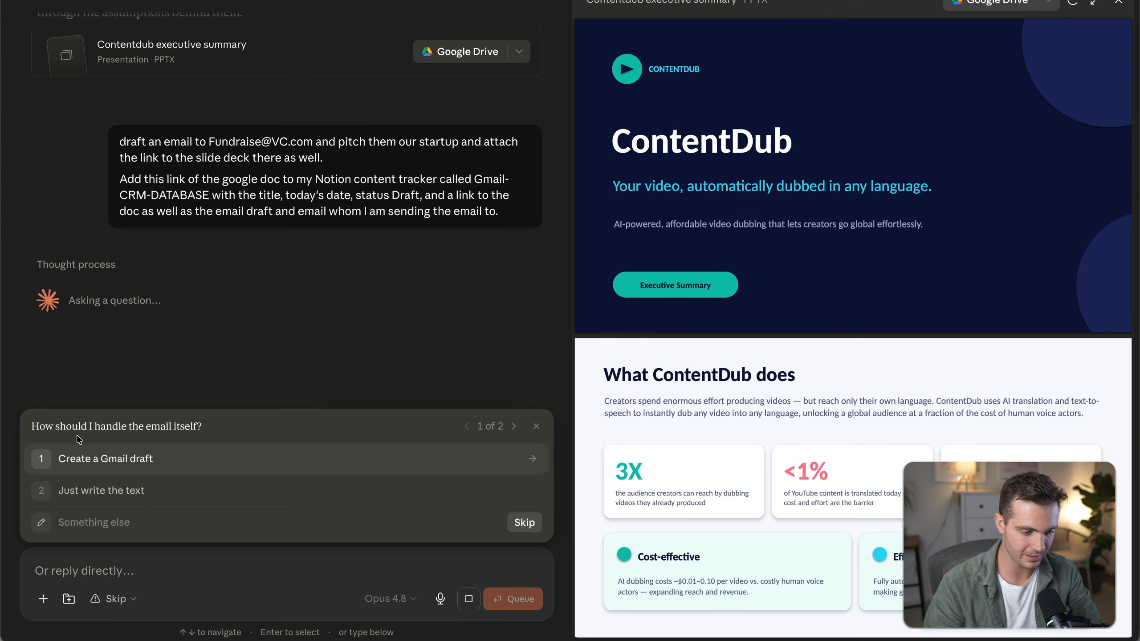
Answer Claude's questions by choosing Create a Gmail draft, and review its report on the draft and Notion row.
{"action": "left_click", "coordinate": [103, 464]}
{"action": "left_click", "coordinate": [152, 433]}
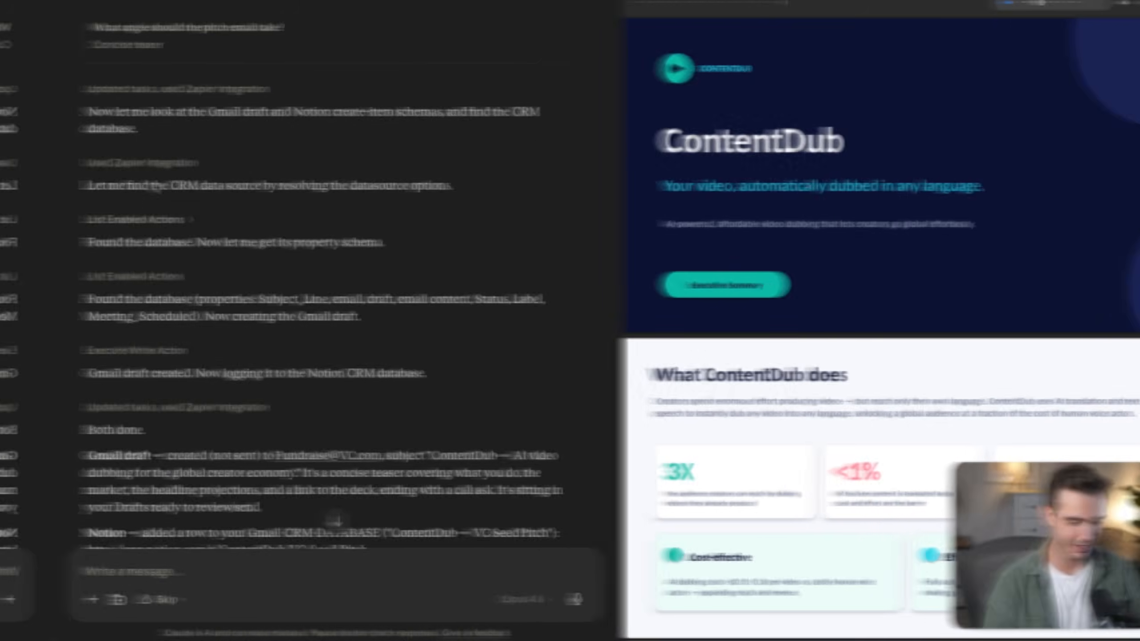
{"action": "left_click_drag", "start_coordinate": [37, 267], "coordinate": [257, 327]}
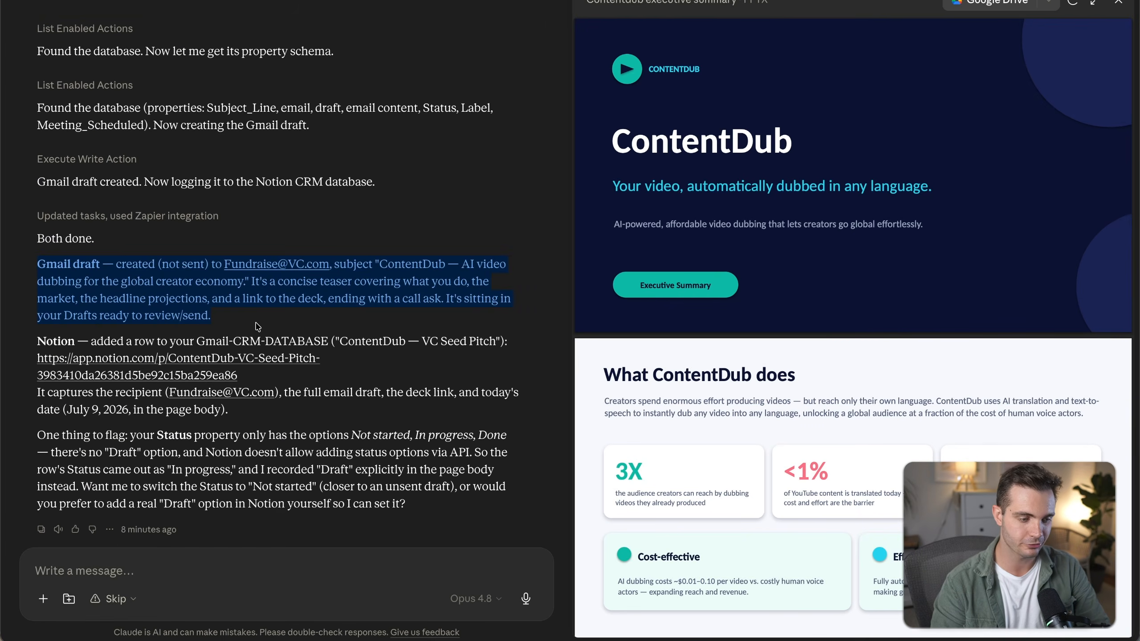
{"action": "left_click_drag", "start_coordinate": [38, 340], "coordinate": [295, 413]}
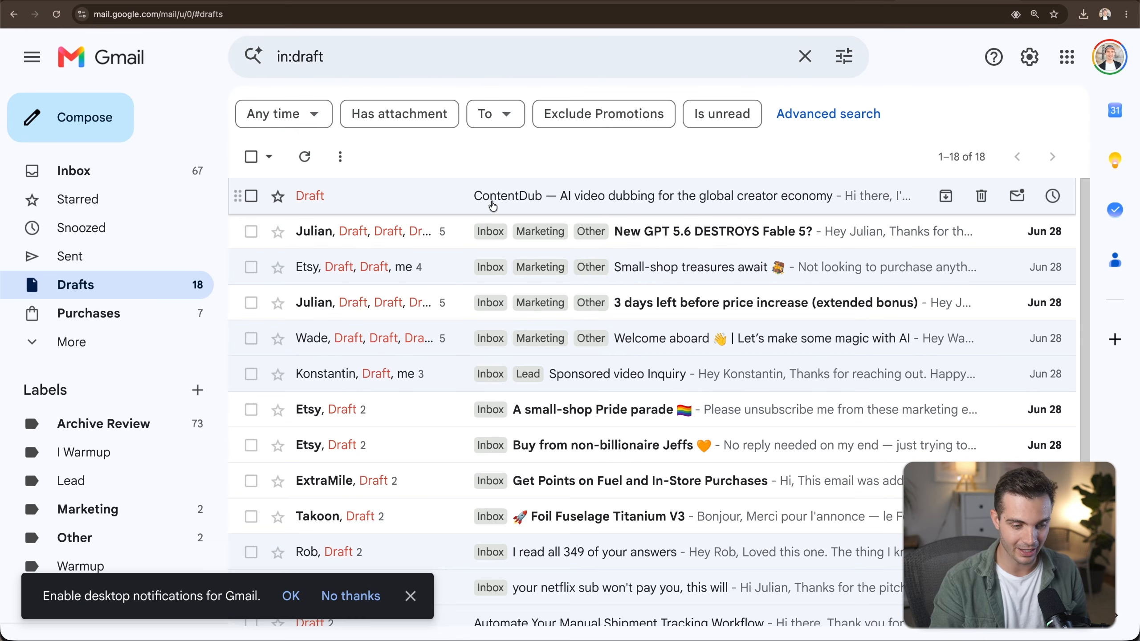
Open the ContentDub draft in Gmail Drafts and review its recipient, subject, body and deck link.
{"action": "left_click", "coordinate": [496, 203]}
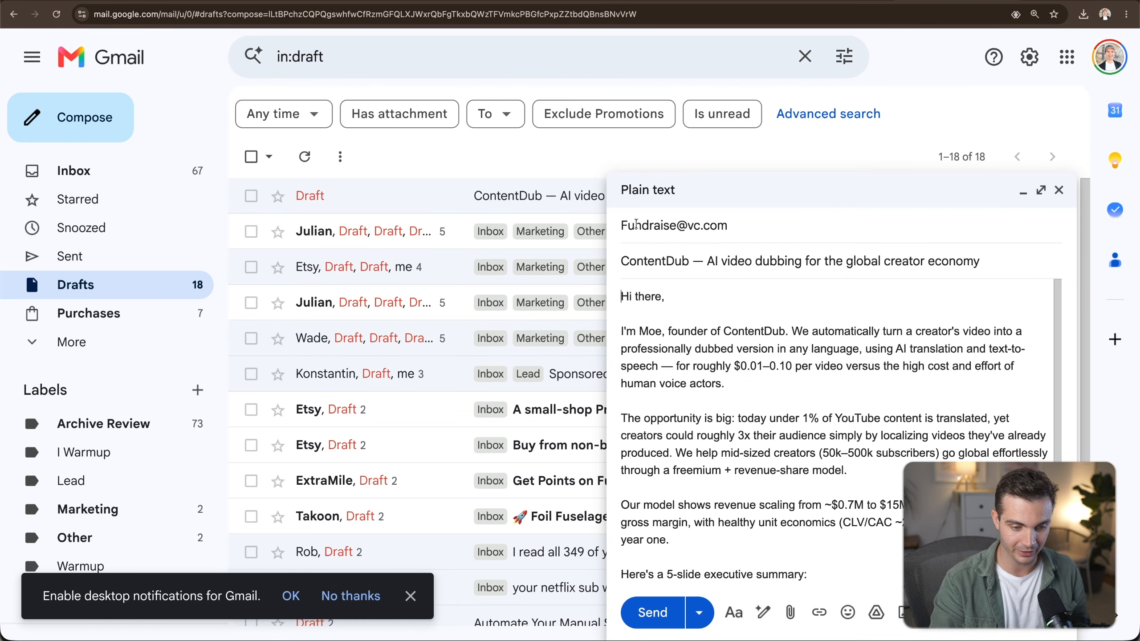
{"action": "left_click", "coordinate": [623, 225]}
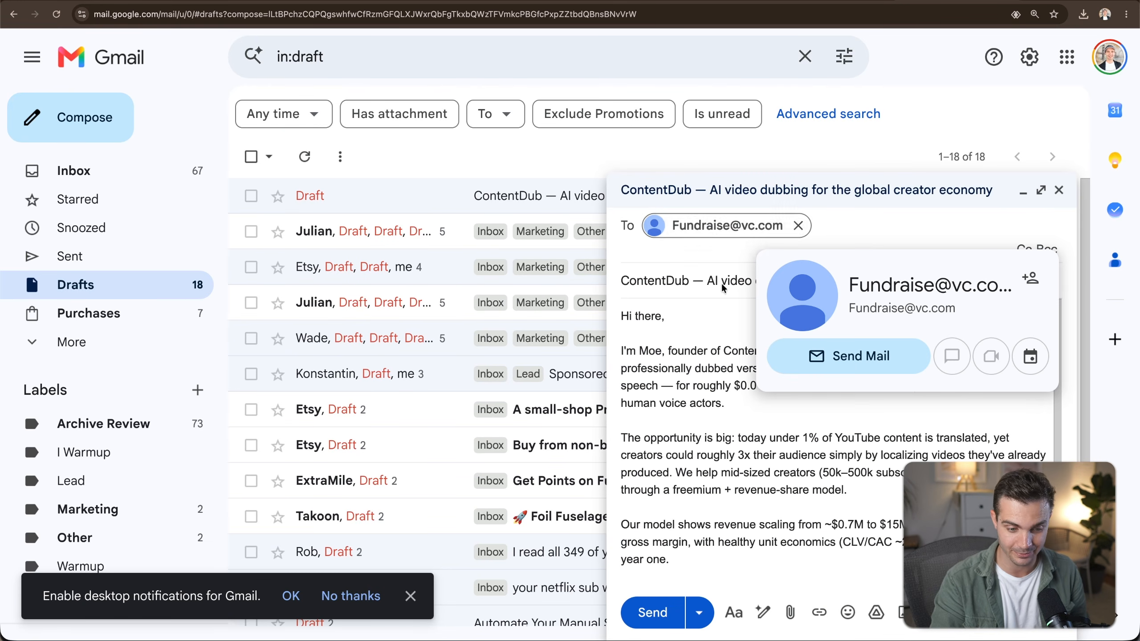
{"action": "left_click_drag", "start_coordinate": [692, 261], "coordinate": [997, 263]}
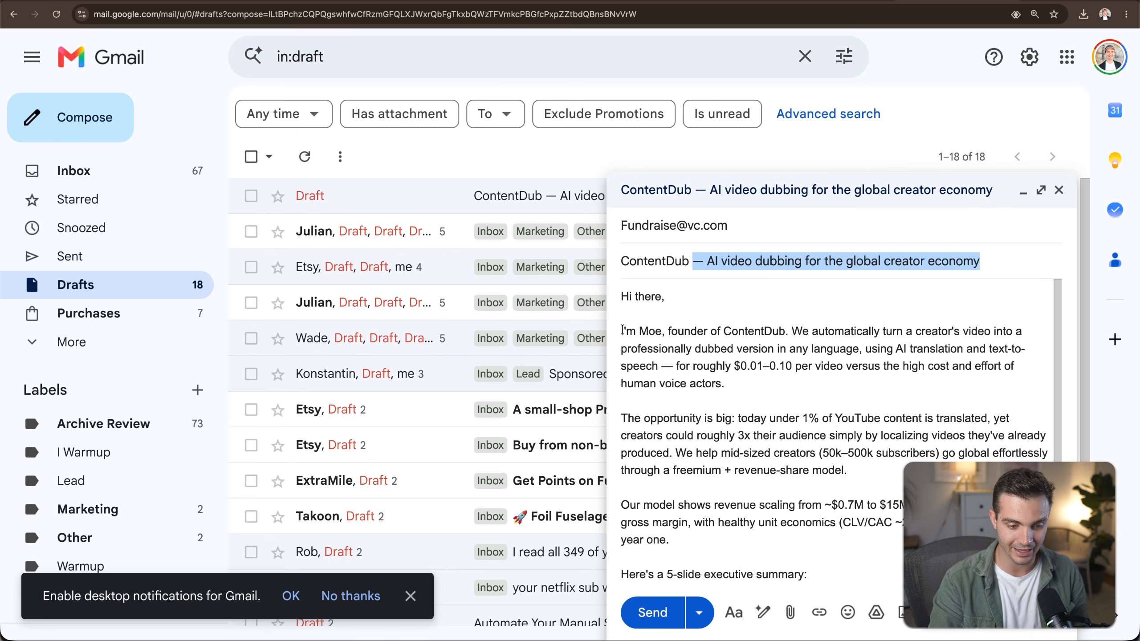
{"action": "left_click_drag", "start_coordinate": [623, 330], "coordinate": [784, 375]}
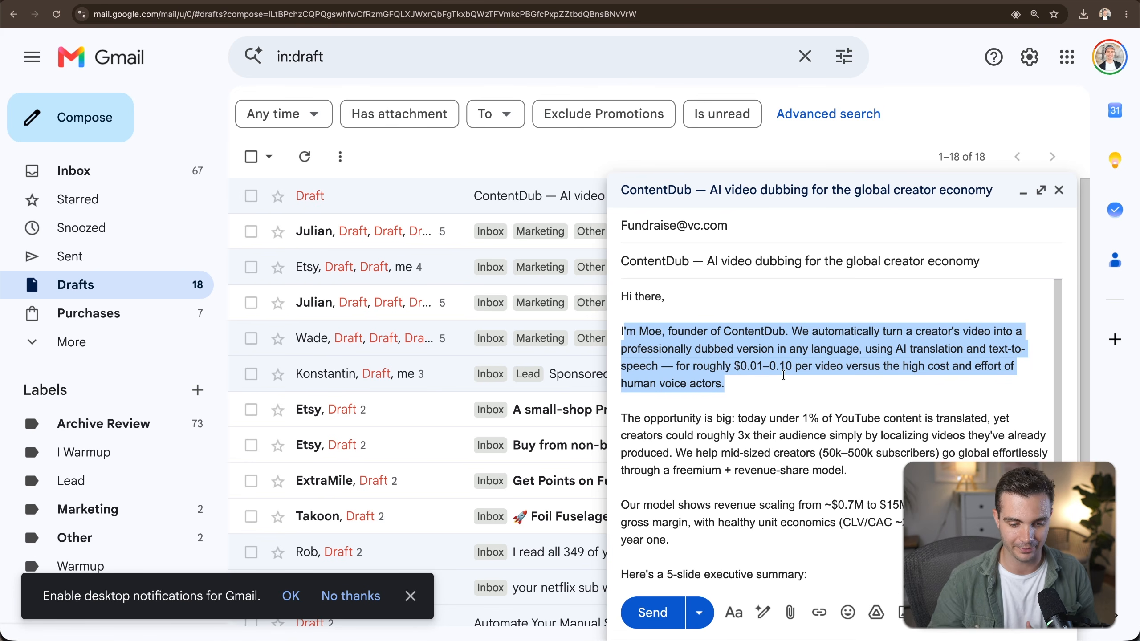
{"action": "scroll", "coordinate": [784, 375], "scroll_direction": "down", "scroll_amount": 2}
{"action": "scroll", "coordinate": [763, 395], "scroll_direction": "down", "scroll_amount": 5}
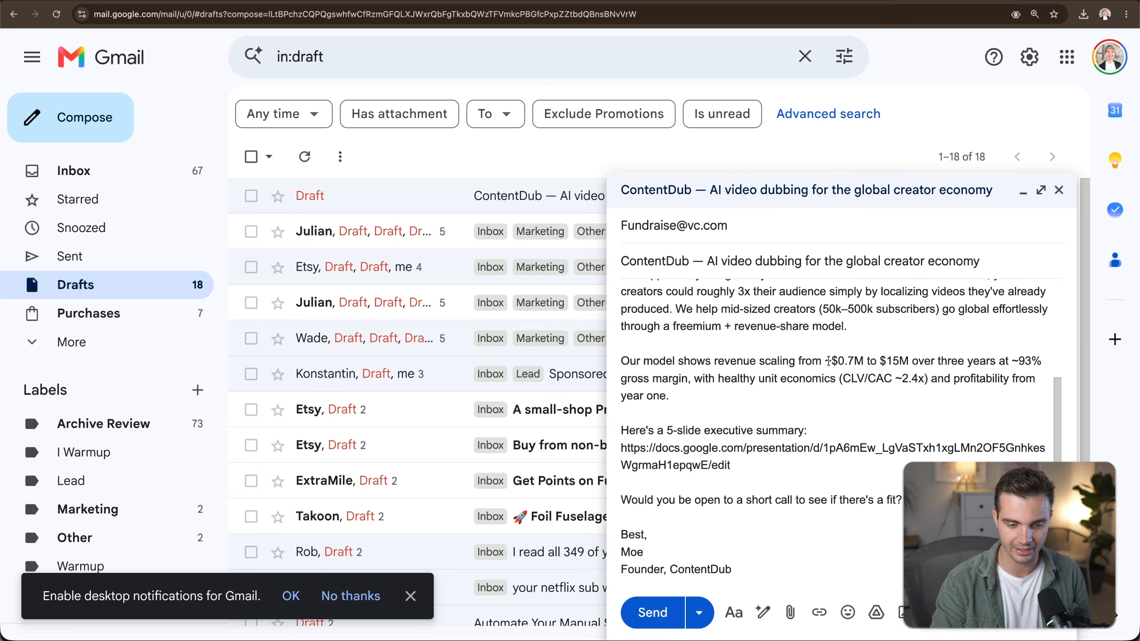
{"action": "left_click_drag", "start_coordinate": [824, 361], "coordinate": [953, 360]}
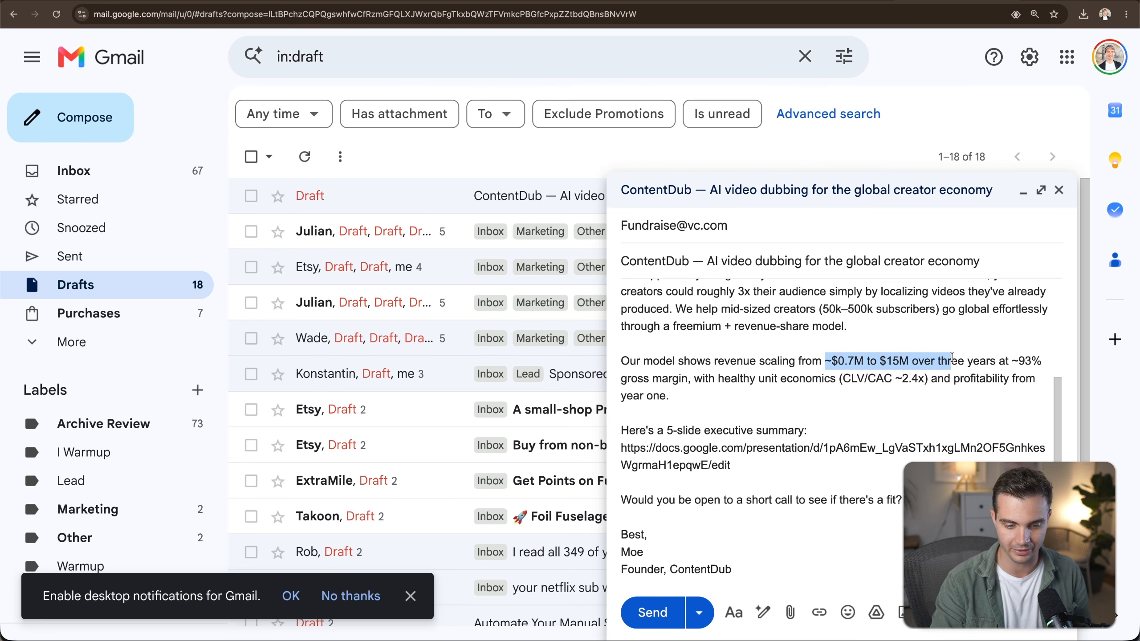
{"action": "triple_click", "coordinate": [703, 467]}
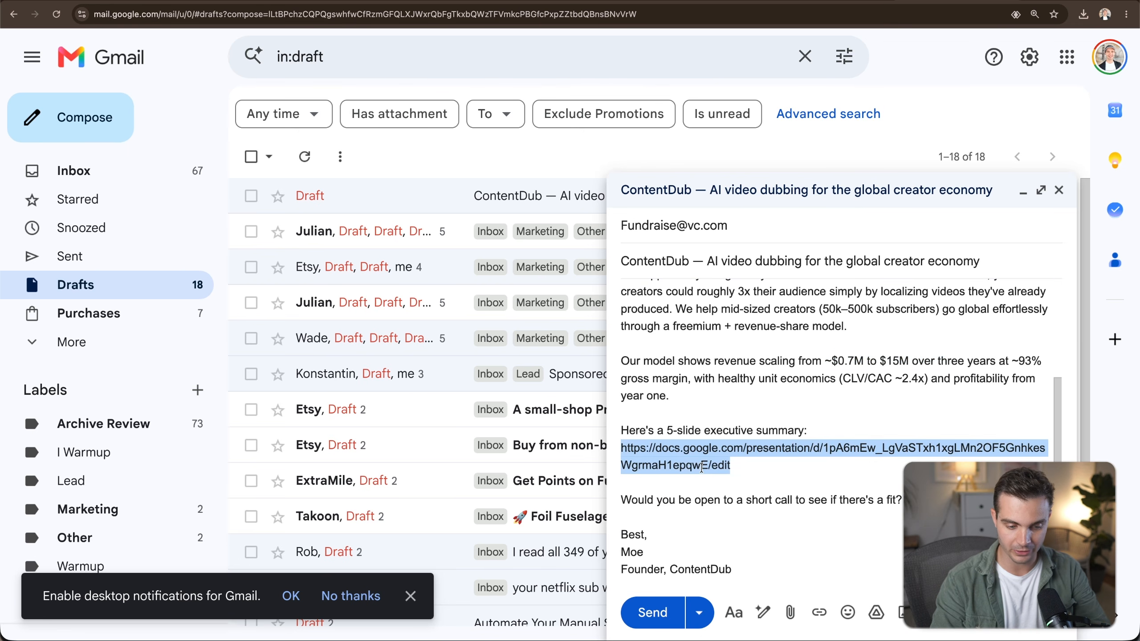
Copy the deck link from the draft, open it in a new tab to check the slides, and close it.
{"action": "key", "text": "ctrl+c"}
{"action": "key", "text": "ctrl+t"}
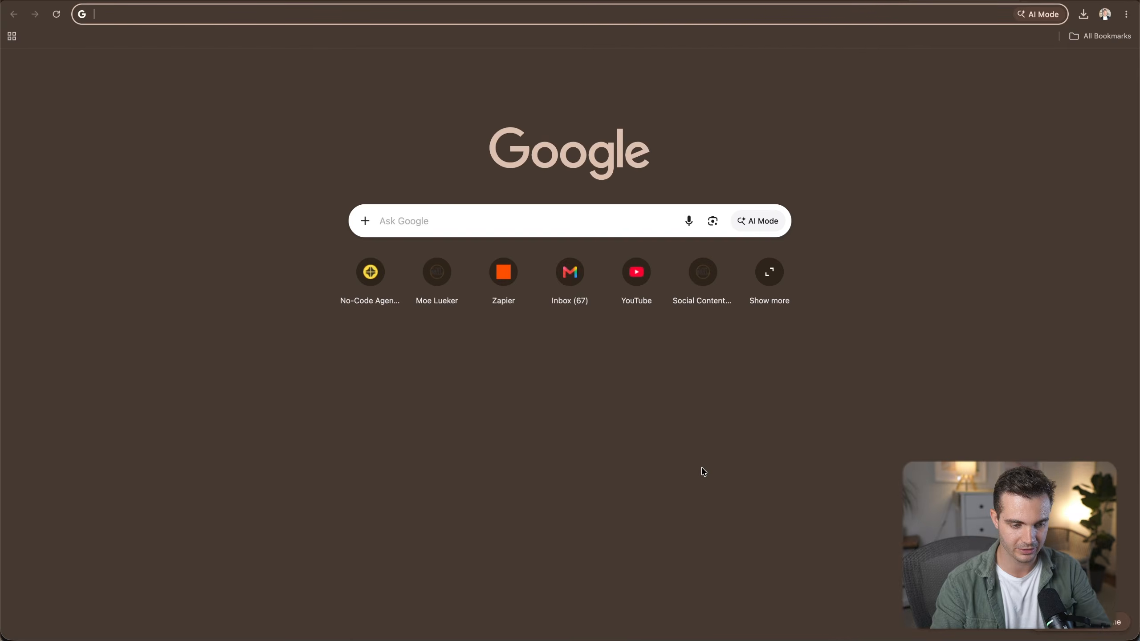
{"action": "key", "text": "ctrl+v"}
{"action": "key", "text": "Return"}
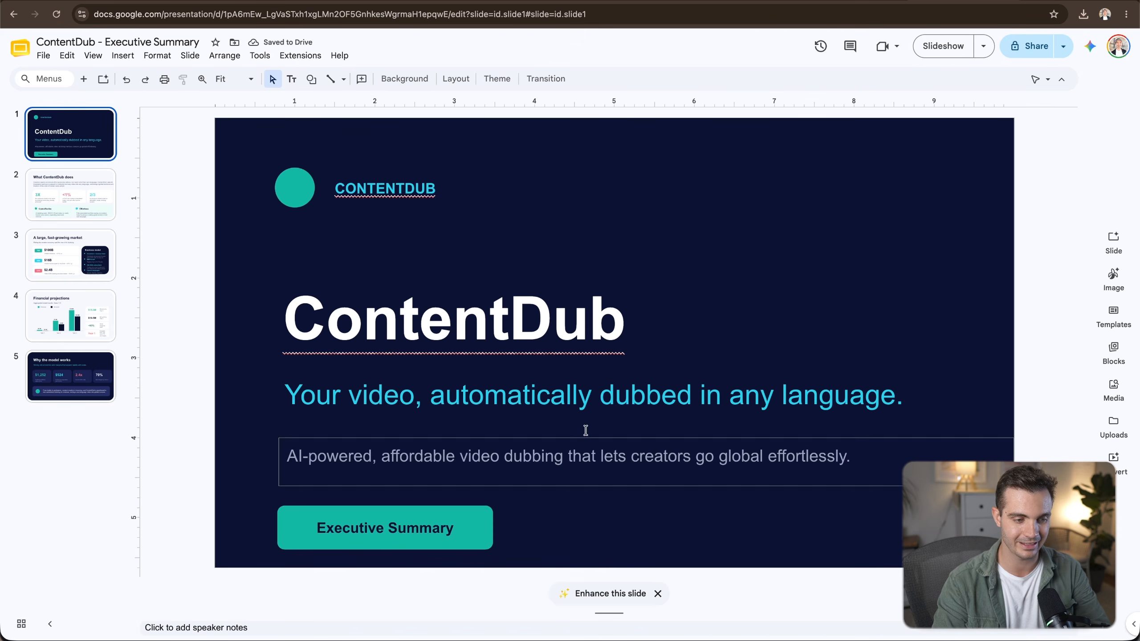
{"action": "key", "text": "ctrl+w"}
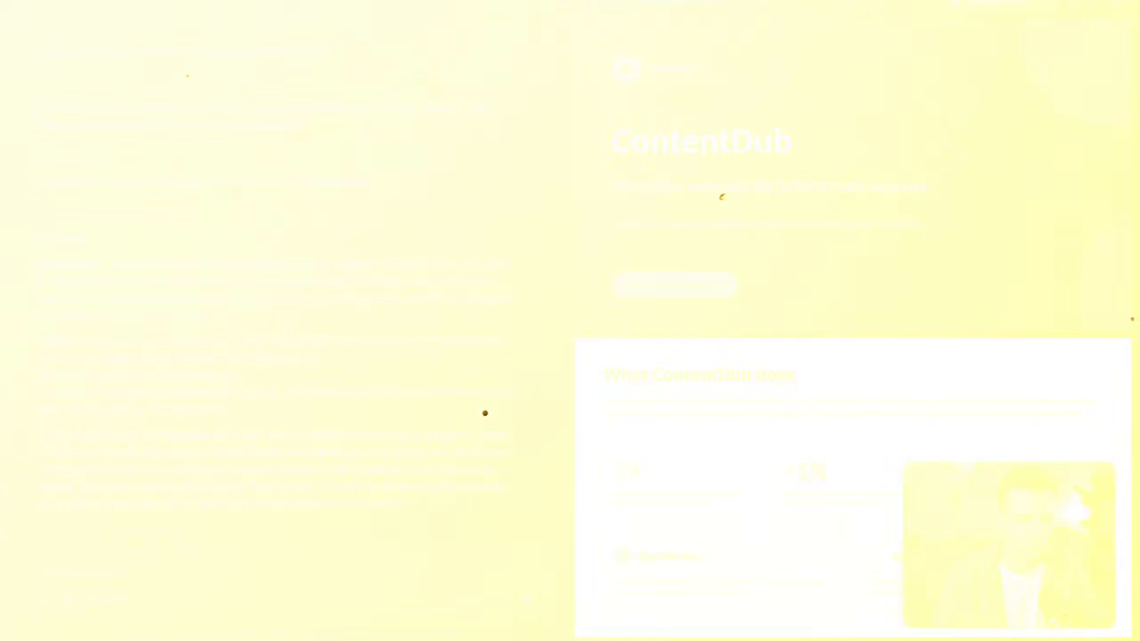
Open the new ContentDub — VC Seed Pitch page in Notion, review its logged fields, and view the database as a board.
{"action": "left_click_drag", "start_coordinate": [38, 264], "coordinate": [140, 265]}
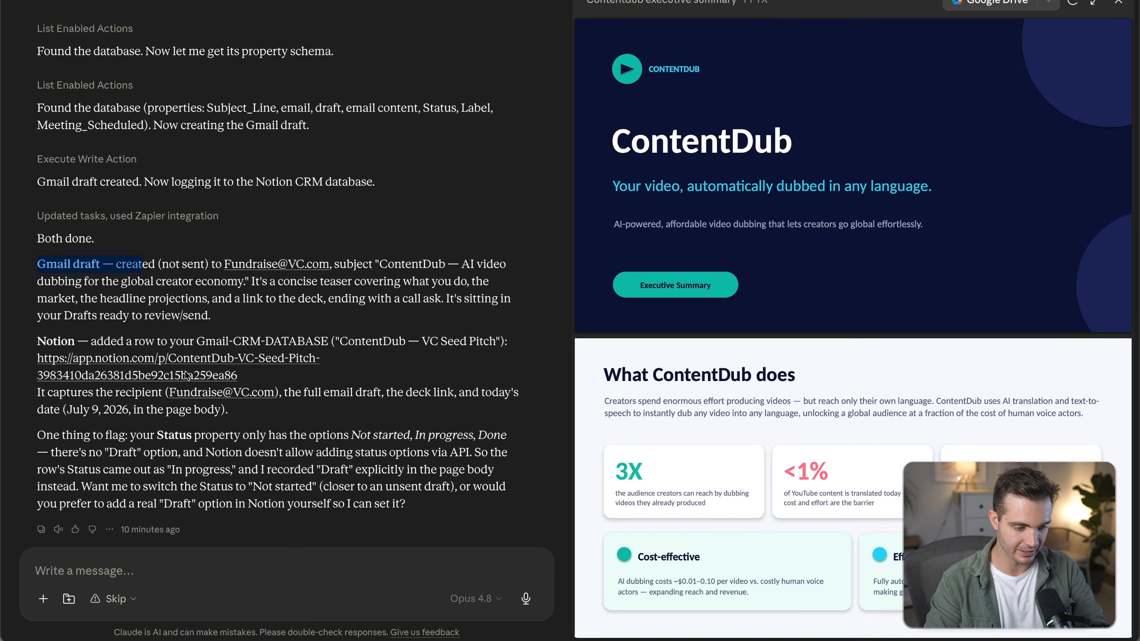
{"action": "left_click", "coordinate": [186, 376]}
{"action": "left_click", "coordinate": [647, 372]}
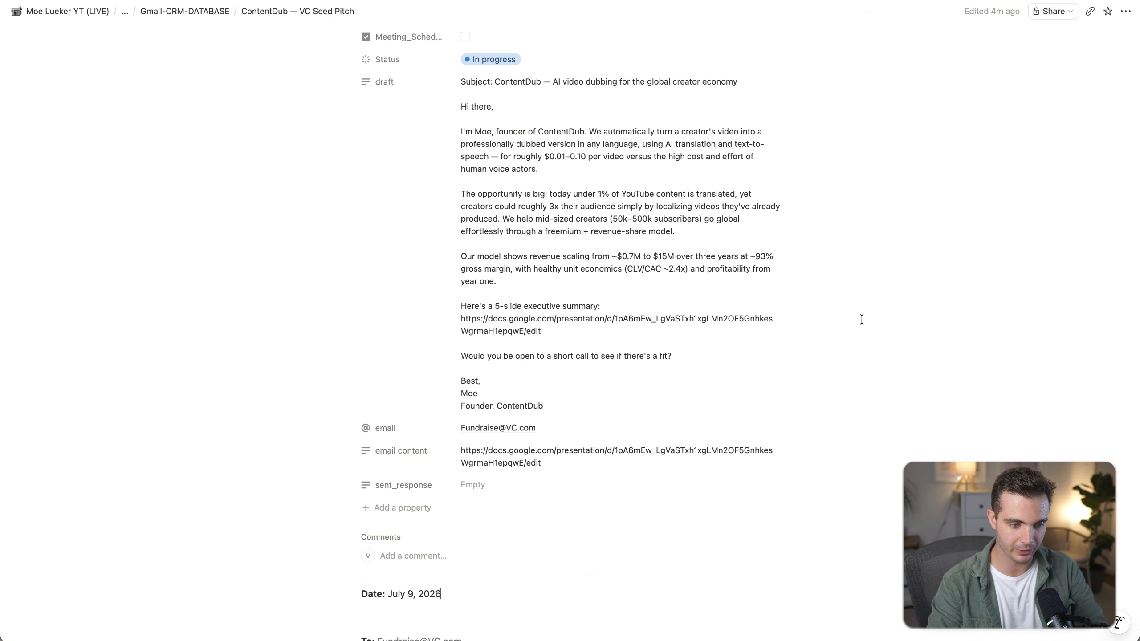
{"action": "scroll", "coordinate": [525, 310], "scroll_direction": "down", "scroll_amount": 5}
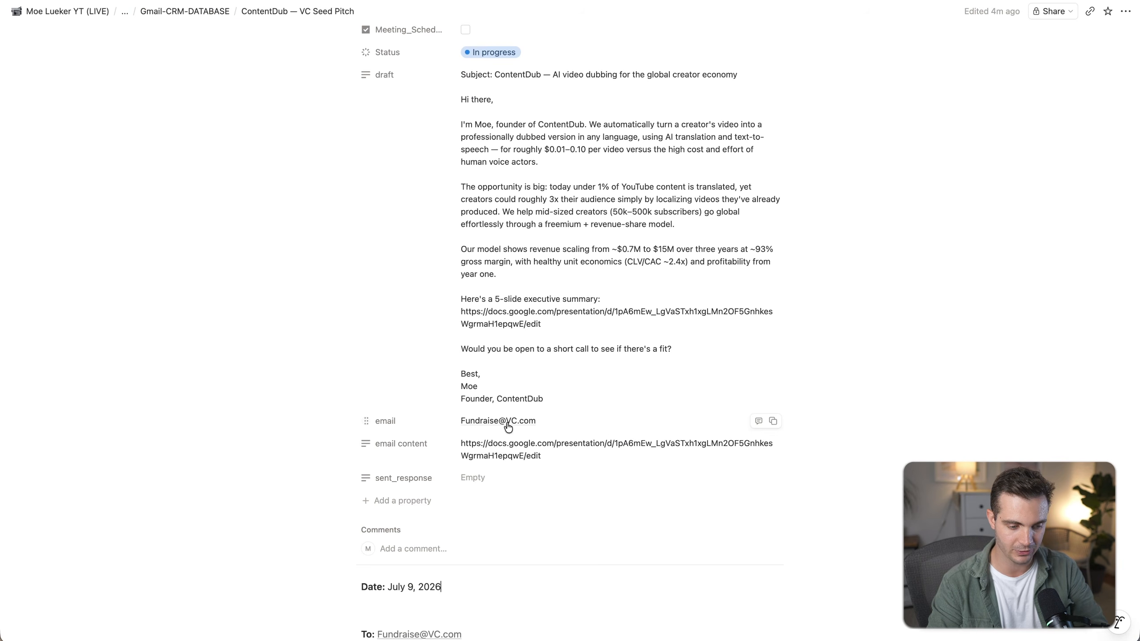
{"action": "scroll", "coordinate": [503, 448], "scroll_direction": "down", "scroll_amount": 1}
{"action": "scroll", "coordinate": [505, 448], "scroll_direction": "down", "scroll_amount": 10}
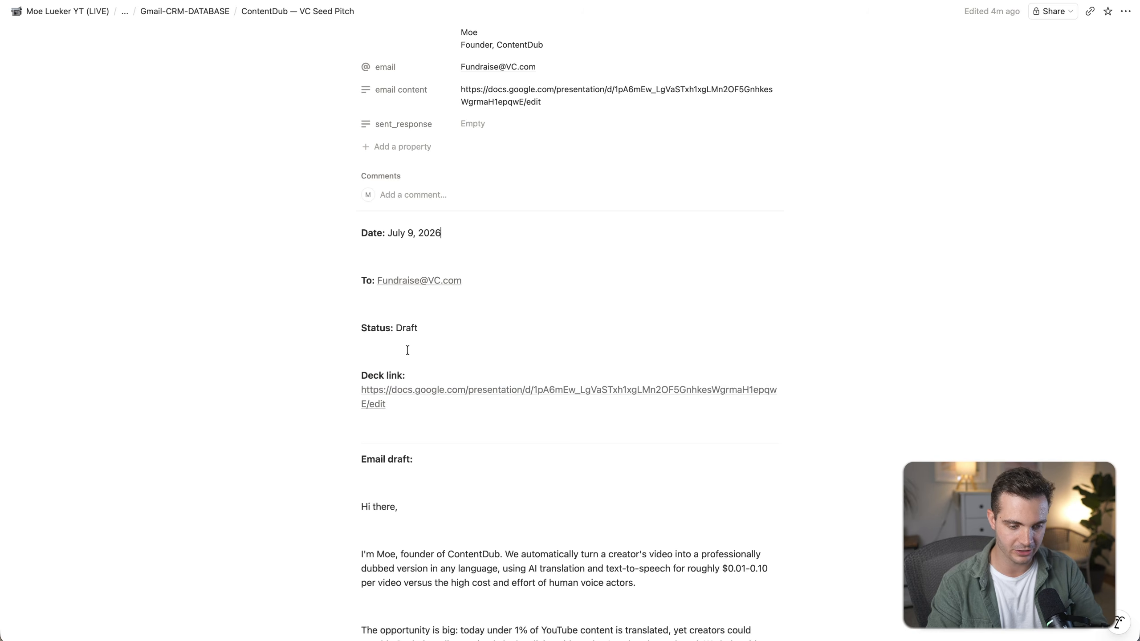
{"action": "left_click", "coordinate": [198, 15]}
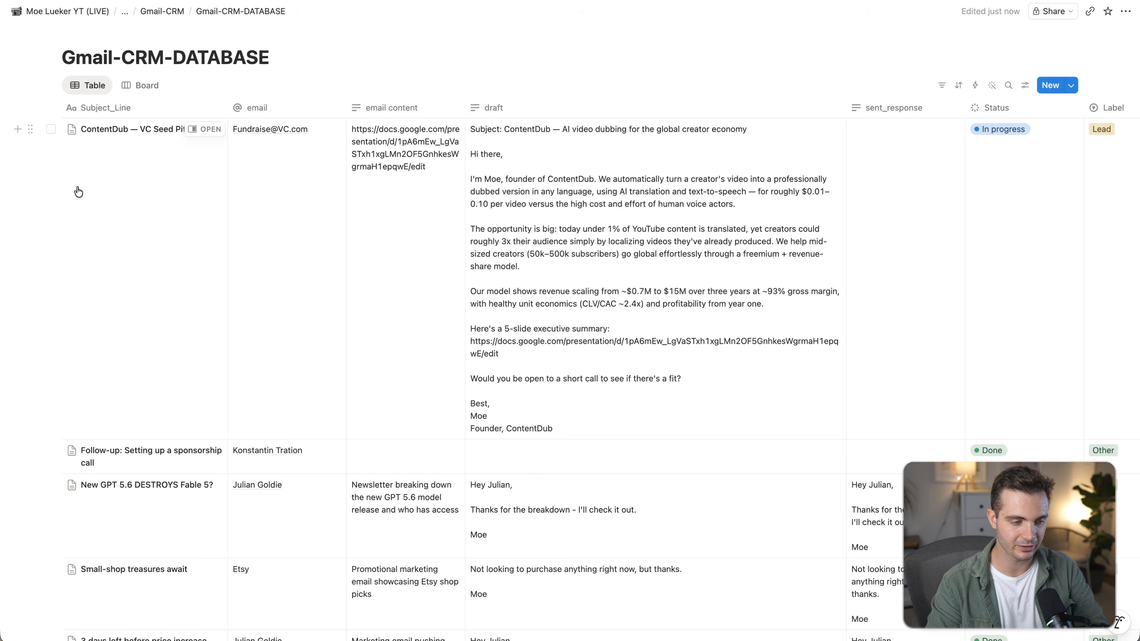
{"action": "left_click", "coordinate": [143, 87]}
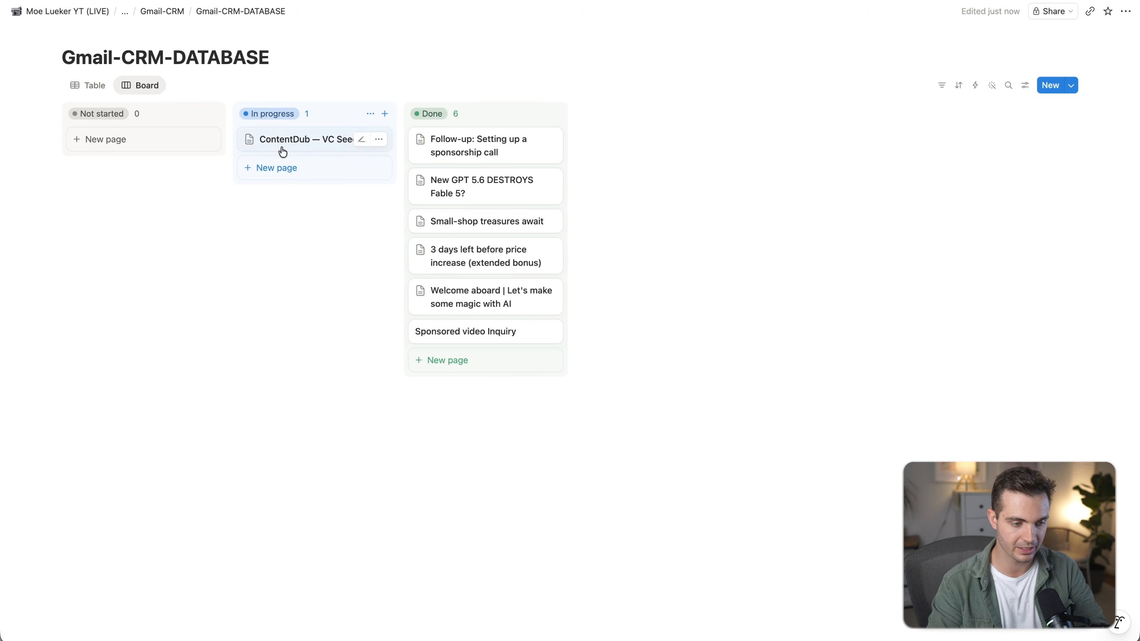